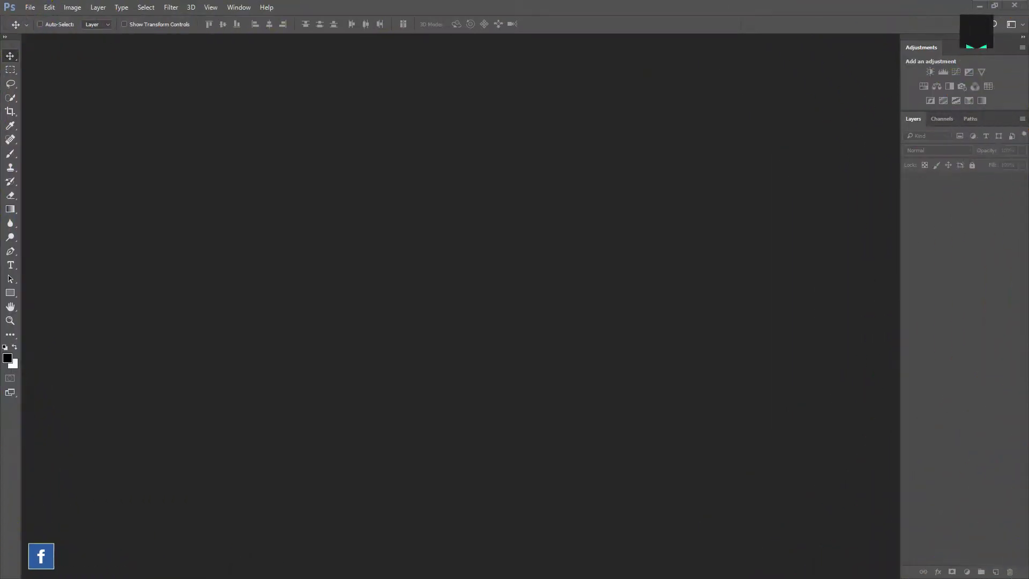
- Open the photo DSC07087.JPG and bring the man's face into close view
{"action": "left_click_drag", "start_coordinate": [99, 339], "coordinate": [478, 210]}
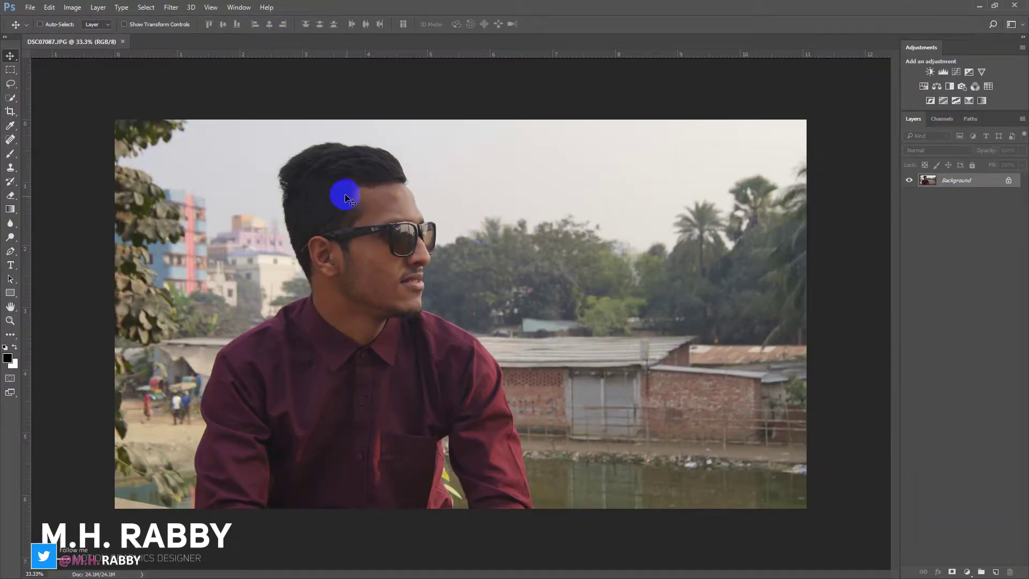
{"action": "scroll", "coordinate": [393, 241], "scroll_direction": "up", "scroll_amount": 10}
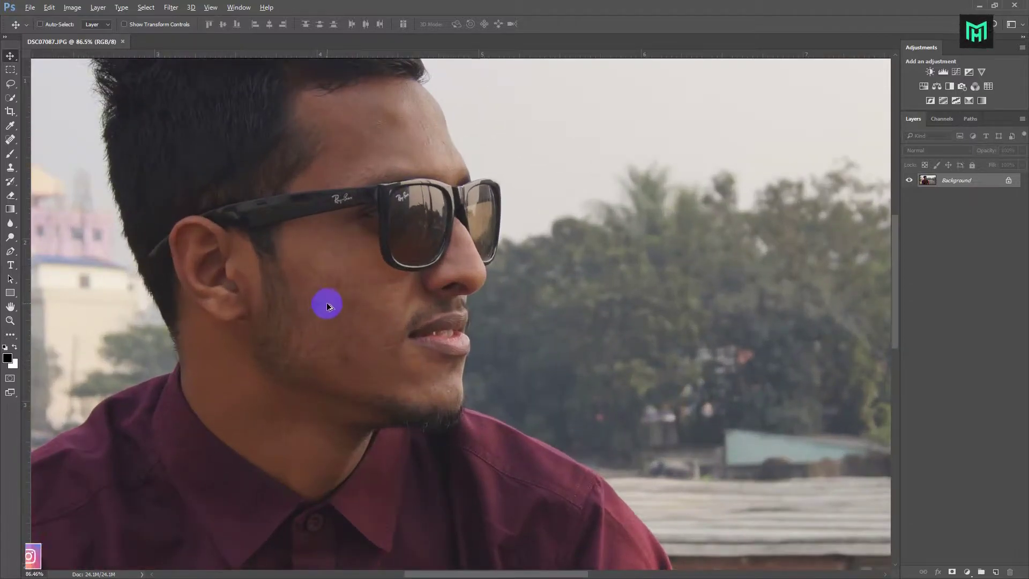
{"action": "left_click_drag", "start_coordinate": [346, 118], "coordinate": [423, 187]}
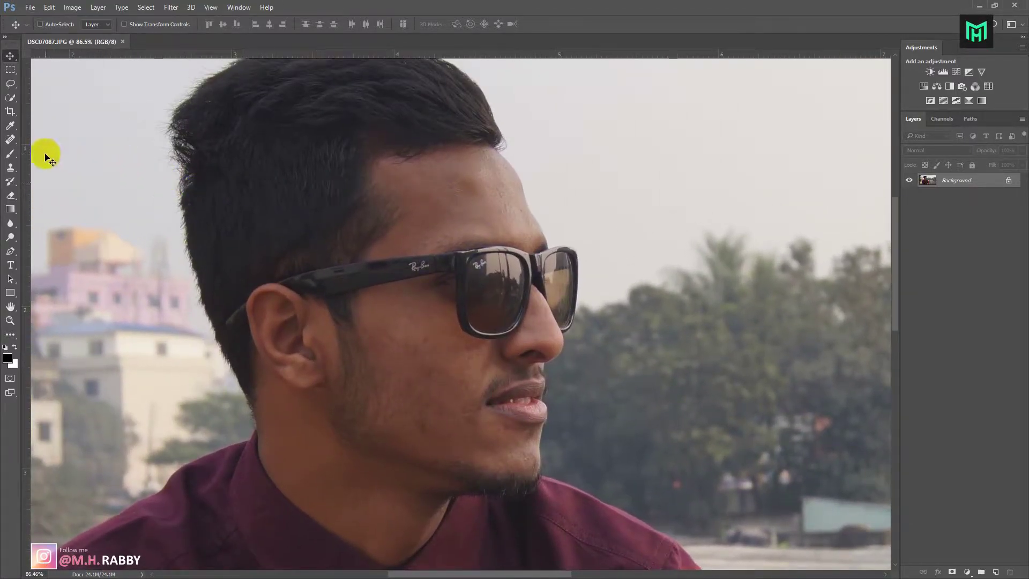
- Remove the blemishes on the man's upper cheek with the Spot Healing Brush set to Content-Aware
{"action": "left_click", "coordinate": [10, 139]}
{"action": "left_click", "coordinate": [47, 137]}
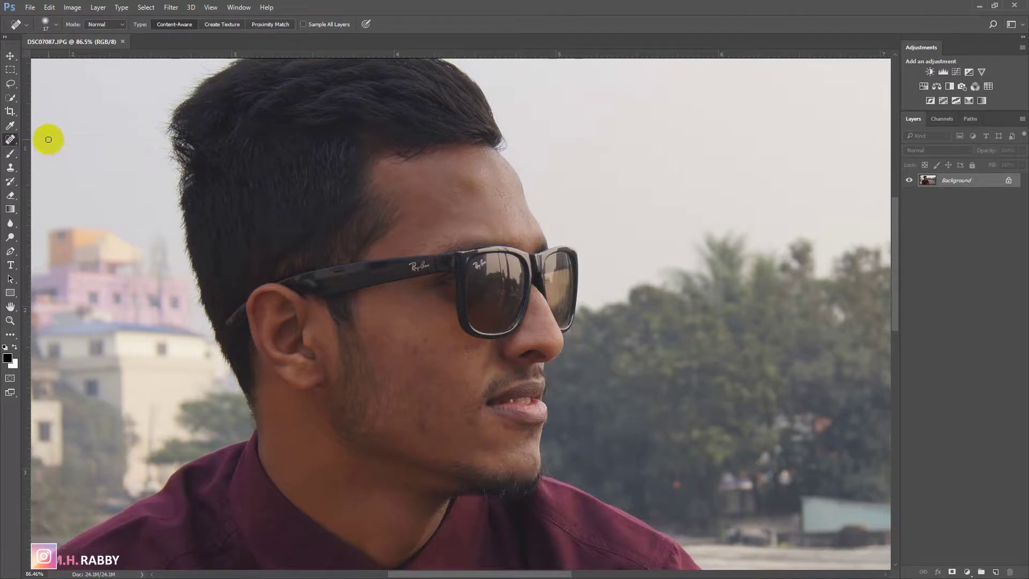
{"action": "scroll", "coordinate": [457, 343], "scroll_direction": "up", "scroll_amount": 8}
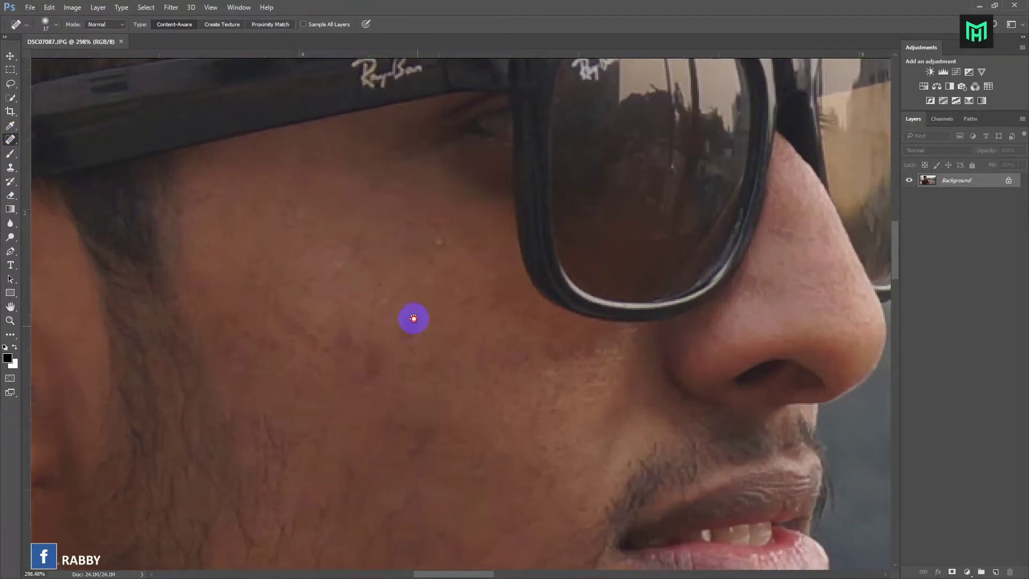
{"action": "left_click_drag", "start_coordinate": [414, 318], "coordinate": [403, 297]}
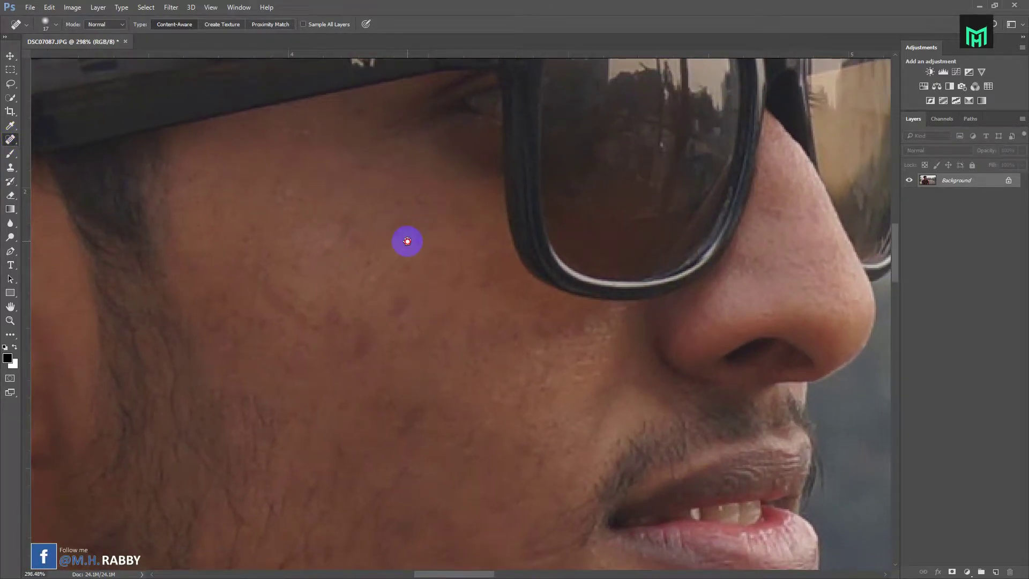
{"action": "left_click_drag", "start_coordinate": [407, 241], "coordinate": [410, 234]}
{"action": "left_click", "coordinate": [285, 291]}
{"action": "left_click", "coordinate": [266, 269]}
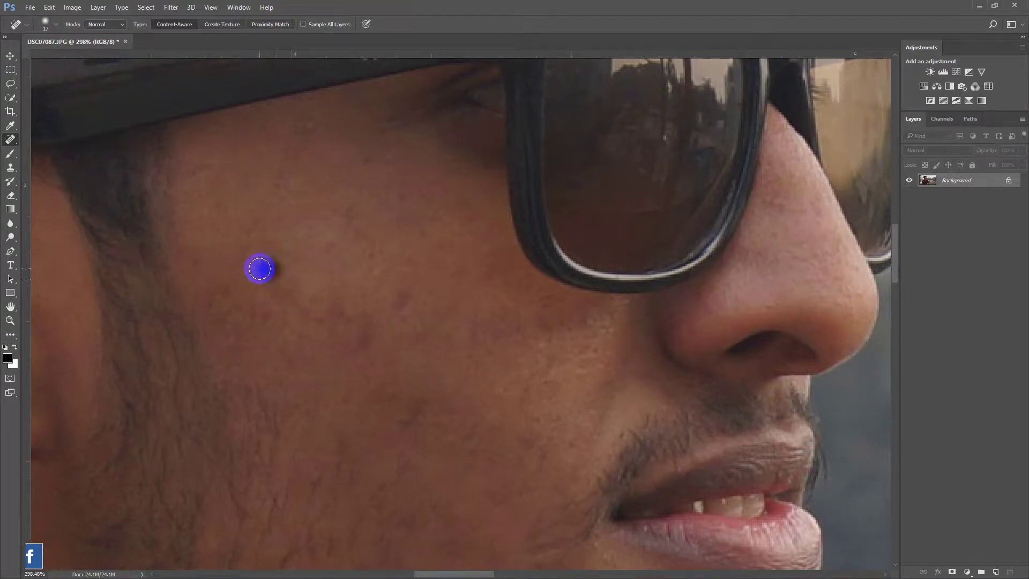
{"action": "left_click", "coordinate": [268, 251]}
- Heal the remaining dark spots across the middle of the cheek and below the sunglasses
{"action": "left_click_drag", "start_coordinate": [328, 291], "coordinate": [333, 257]}
{"action": "left_click_drag", "start_coordinate": [379, 306], "coordinate": [391, 235]}
{"action": "left_click", "coordinate": [355, 188]}
{"action": "mouse_move", "coordinate": [474, 330]}
{"action": "left_mouse_down"}
{"action": "mouse_move", "coordinate": [316, 243]}
{"action": "mouse_move", "coordinate": [374, 195]}
{"action": "left_mouse_up"}
{"action": "left_click", "coordinate": [289, 345]}
{"action": "left_click_drag", "start_coordinate": [353, 96], "coordinate": [566, 229]}
{"action": "left_click", "coordinate": [563, 230]}
{"action": "left_click_drag", "start_coordinate": [477, 230], "coordinate": [386, 228]}
{"action": "left_click", "coordinate": [477, 115]}
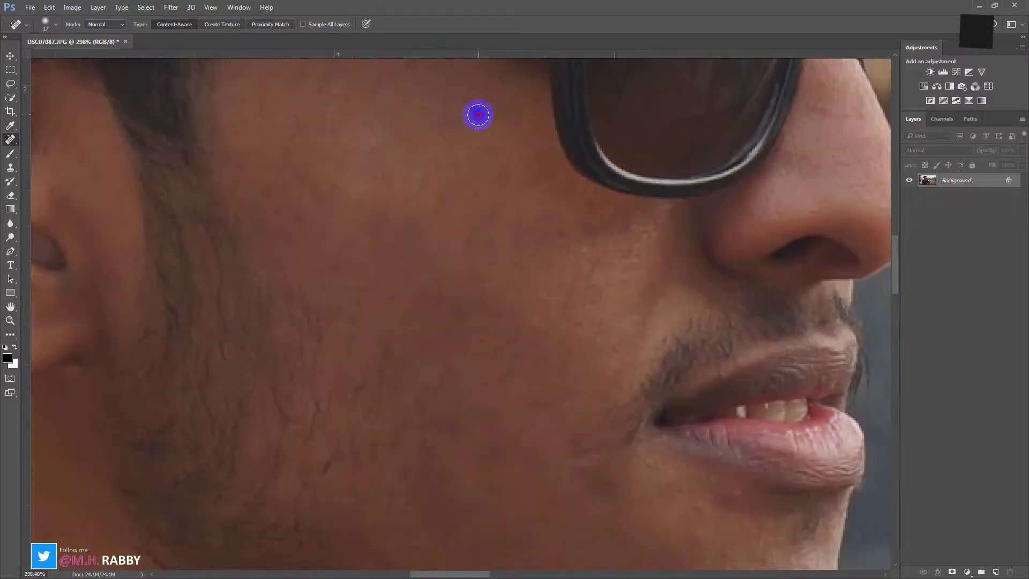
- Finish healing the marks on the lower face and remove the bump on the forehead with the Spot Healing Brush
{"action": "left_click_drag", "start_coordinate": [487, 158], "coordinate": [454, 230]}
{"action": "left_click_drag", "start_coordinate": [633, 482], "coordinate": [455, 232]}
{"action": "left_click", "coordinate": [464, 399]}
{"action": "left_click_drag", "start_coordinate": [567, 430], "coordinate": [593, 500]}
{"action": "left_click", "coordinate": [421, 375]}
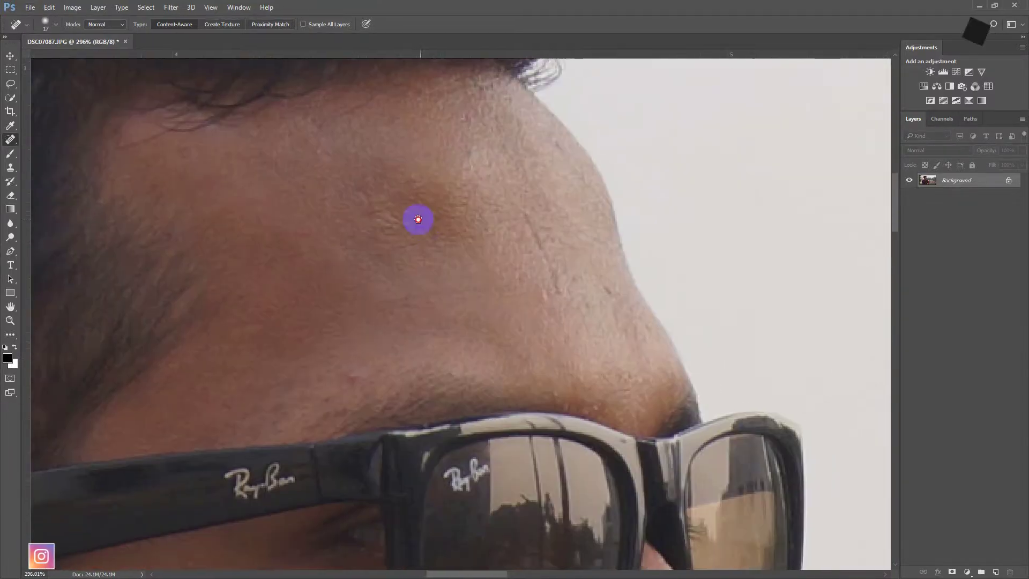
{"action": "scroll", "coordinate": [498, 216], "scroll_direction": "down", "scroll_amount": 2}
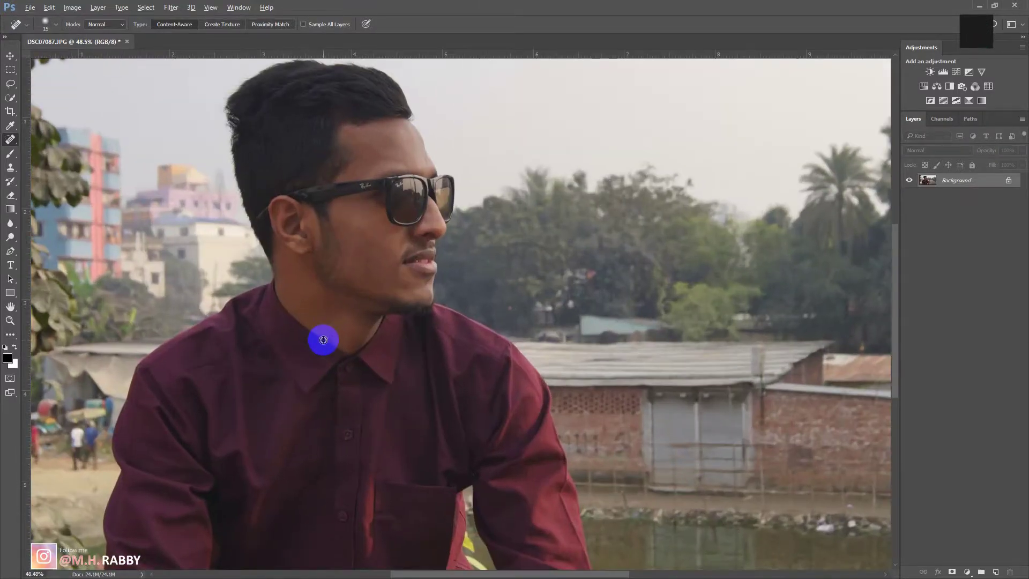
{"action": "scroll", "coordinate": [323, 340], "scroll_direction": "down", "scroll_amount": 3}
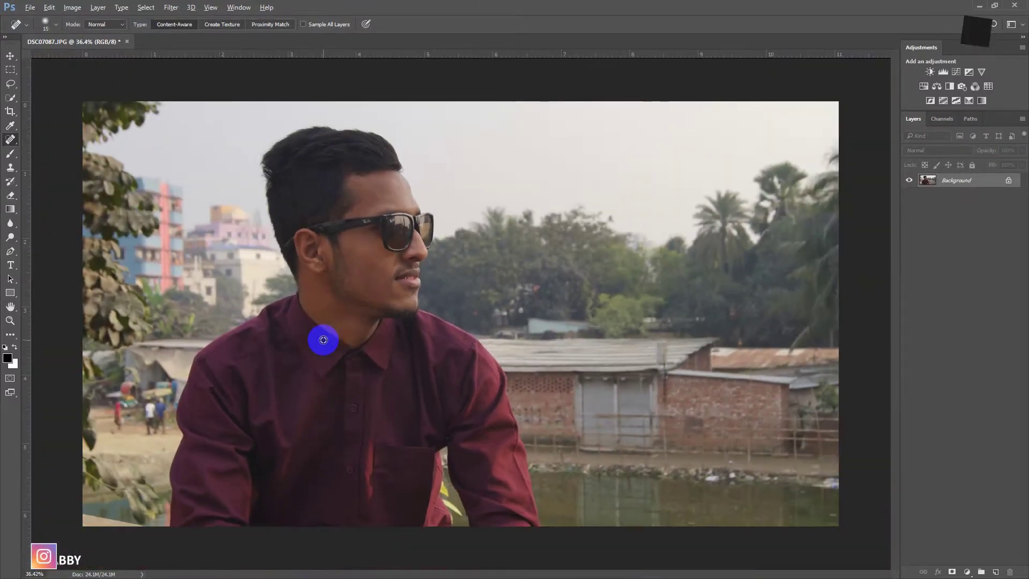
- Select the man from his hair down to his shirt with the Quick Selection tool
{"action": "scroll", "coordinate": [323, 340], "scroll_direction": "up", "scroll_amount": 1}
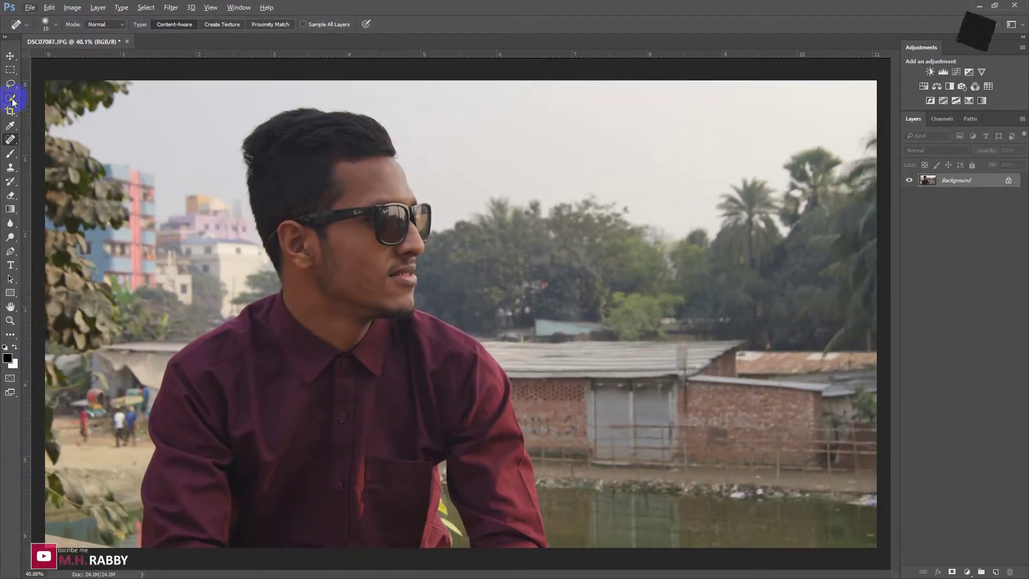
{"action": "left_click", "coordinate": [12, 99]}
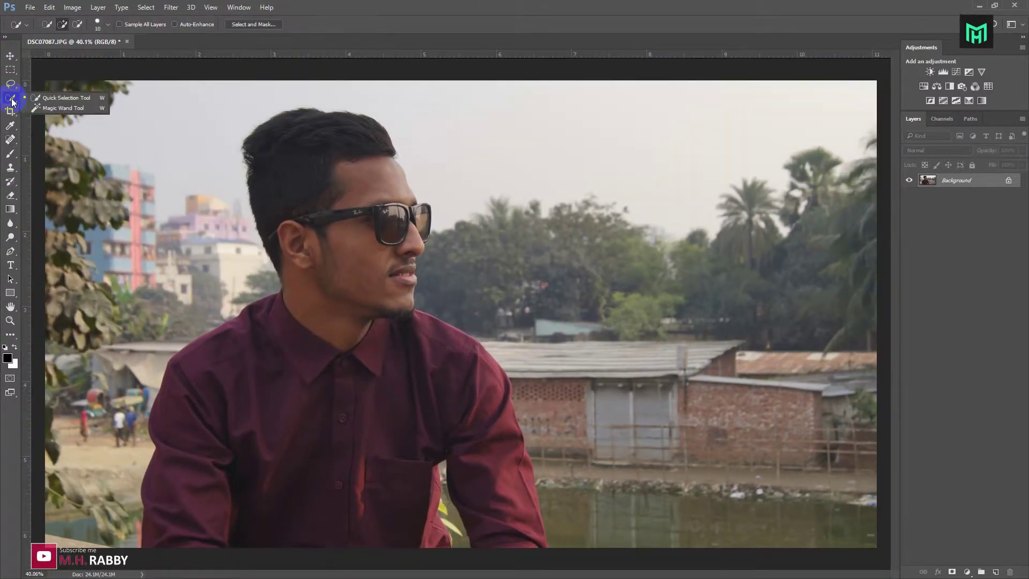
{"action": "left_click", "coordinate": [48, 98]}
{"action": "mouse_move", "coordinate": [287, 119]}
{"action": "left_mouse_down"}
{"action": "mouse_move", "coordinate": [328, 186]}
{"action": "mouse_move", "coordinate": [340, 257]}
{"action": "mouse_move", "coordinate": [331, 321]}
{"action": "mouse_move", "coordinate": [224, 474]}
{"action": "left_mouse_up"}
{"action": "scroll", "coordinate": [142, 541], "scroll_direction": "up", "scroll_amount": 6}
{"action": "left_click_drag", "start_coordinate": [343, 161], "coordinate": [422, 358]}
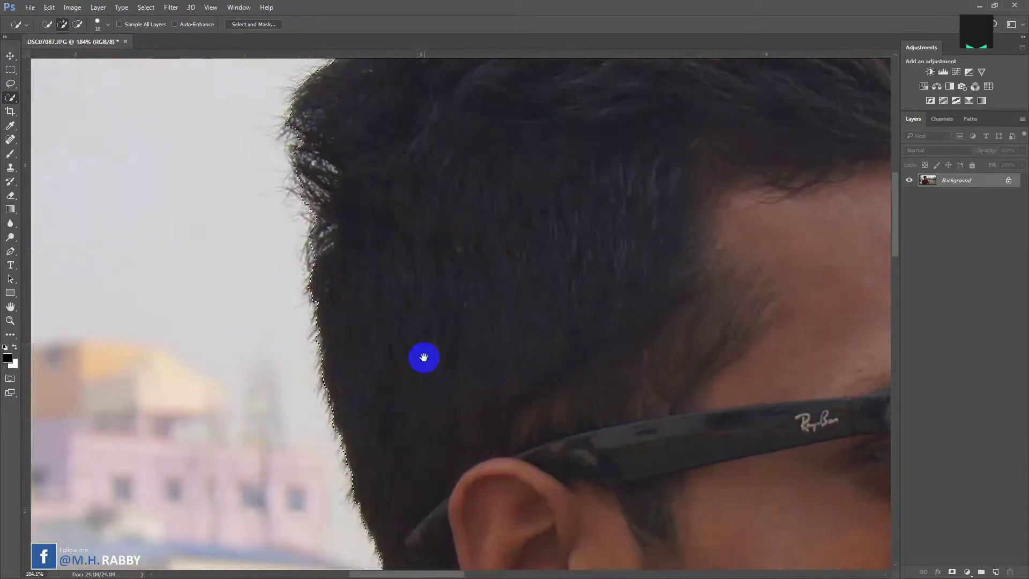
- Refine the selection outline along the sunglasses and nose with the Quick Selection tool
{"action": "scroll", "coordinate": [422, 357], "scroll_direction": "up", "scroll_amount": 3}
{"action": "left_click_drag", "start_coordinate": [547, 300], "coordinate": [556, 216]}
{"action": "scroll", "coordinate": [522, 318], "scroll_direction": "up", "scroll_amount": 1}
{"action": "left_click", "coordinate": [528, 321]}
{"action": "scroll", "coordinate": [536, 343], "scroll_direction": "up", "scroll_amount": 2}
{"action": "left_click", "coordinate": [562, 323], "text": "alt"}
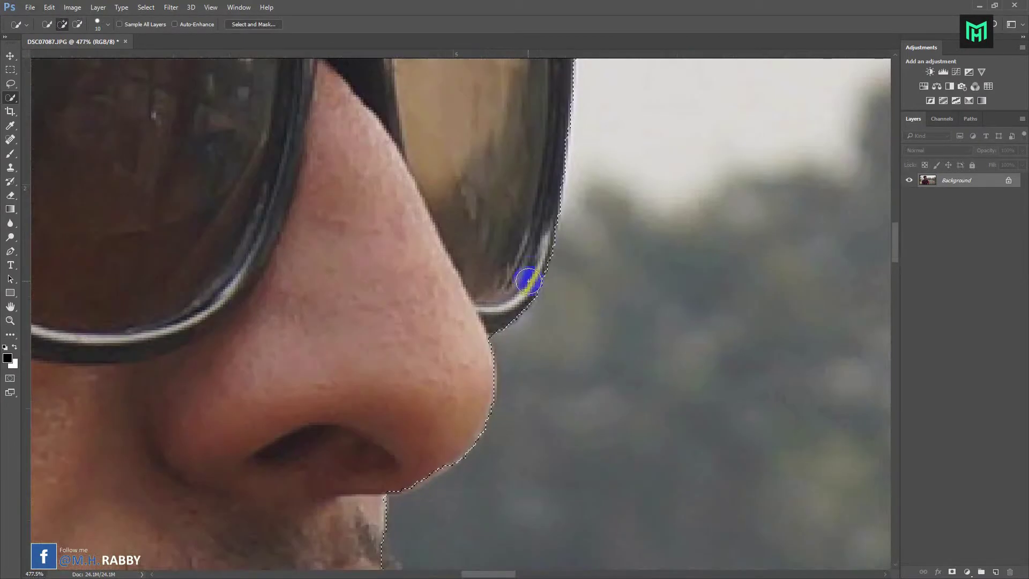
- Clean up the selection edge along the sleeve and exclude the gap between the man's torso and arm
{"action": "scroll", "coordinate": [526, 278], "scroll_direction": "down", "scroll_amount": 6}
{"action": "scroll", "coordinate": [441, 299], "scroll_direction": "down", "scroll_amount": 4}
{"action": "left_click", "coordinate": [544, 343]}
{"action": "scroll", "coordinate": [544, 344], "scroll_direction": "down", "scroll_amount": 8}
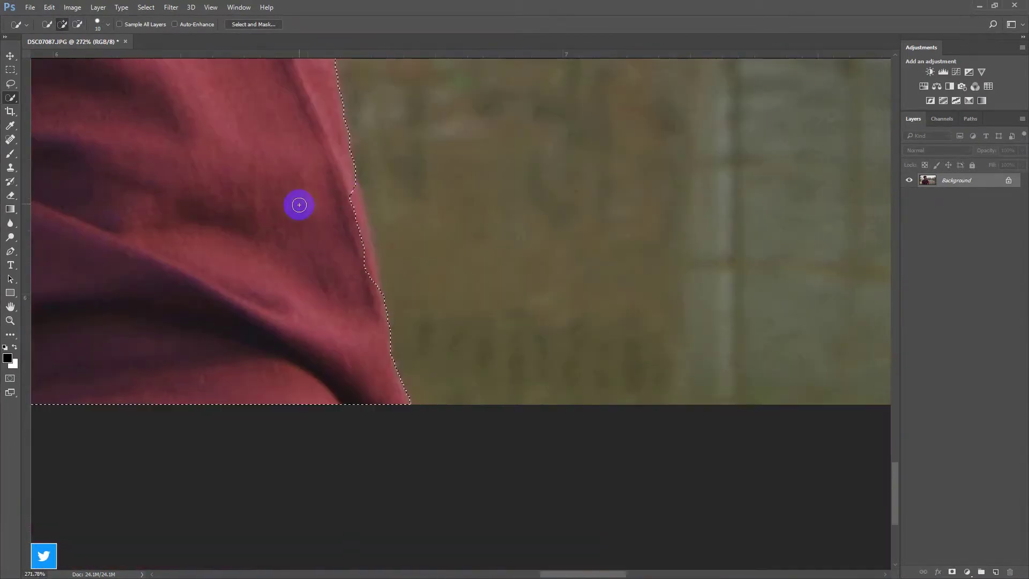
{"action": "scroll", "coordinate": [299, 248], "scroll_direction": "down", "scroll_amount": 12}
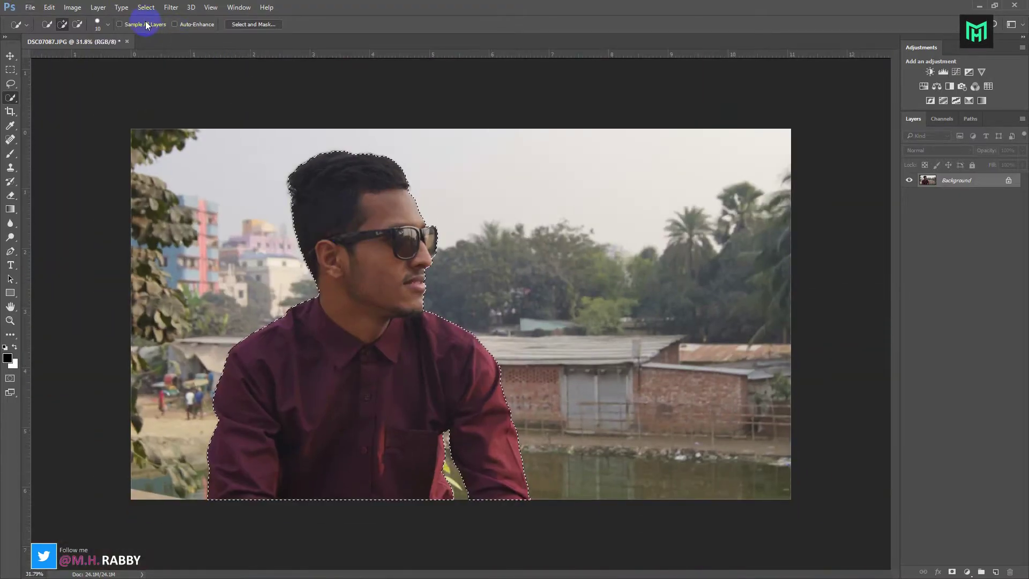
- Open the selection in Refine Edge and brush along the edges of the hair with a size 35 brush
{"action": "left_click", "coordinate": [145, 7]}
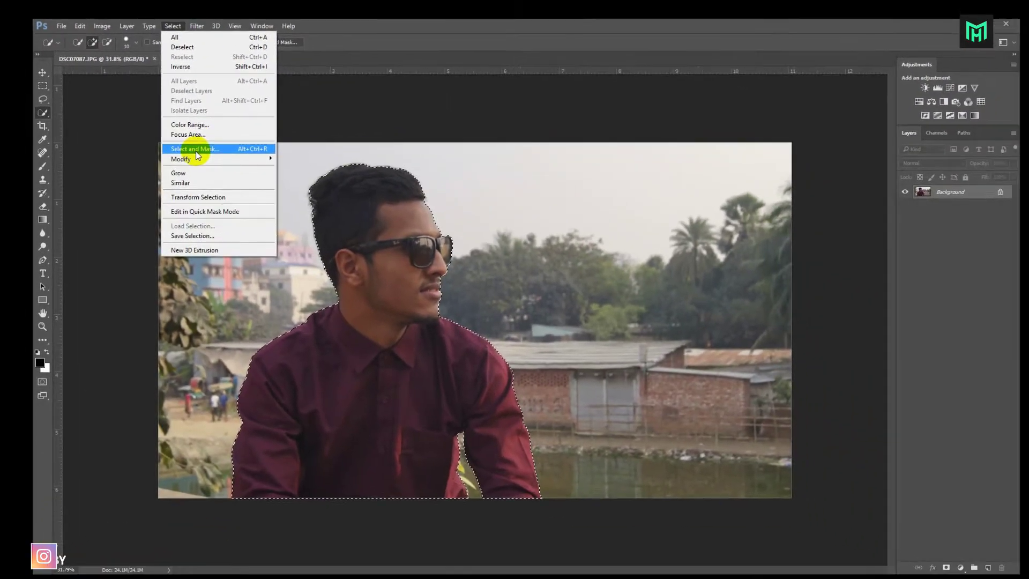
{"action": "left_click", "coordinate": [195, 151], "text": "shift"}
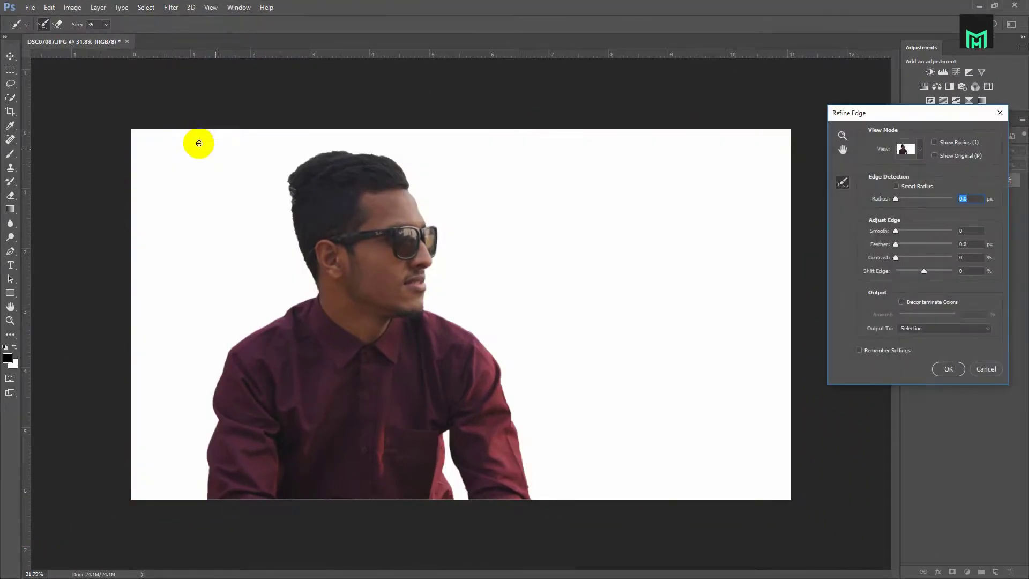
{"action": "scroll", "coordinate": [275, 229], "scroll_direction": "up", "scroll_amount": 5, "text": "alt"}
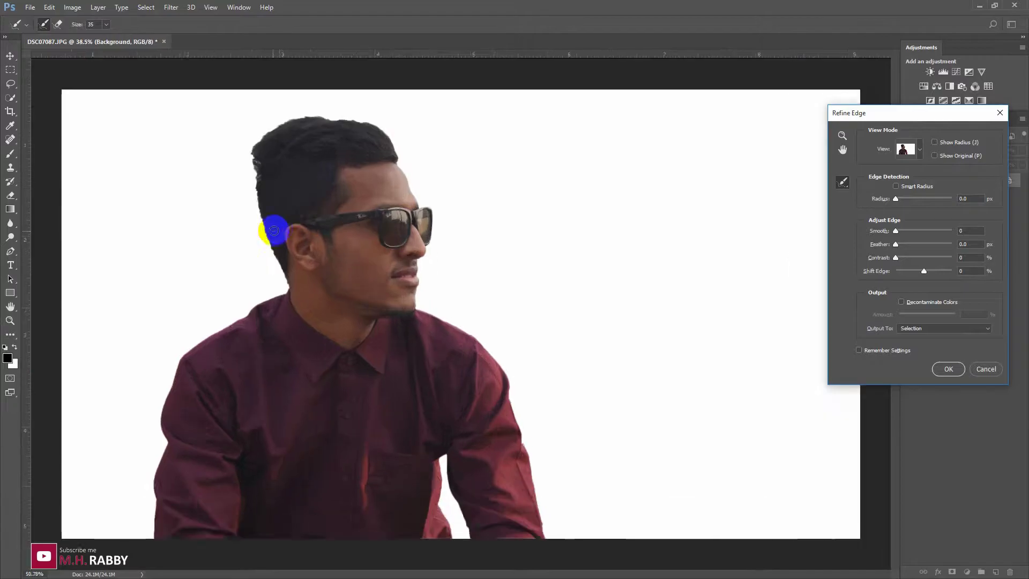
{"action": "scroll", "coordinate": [330, 285], "scroll_direction": "down", "scroll_amount": 1, "text": "alt"}
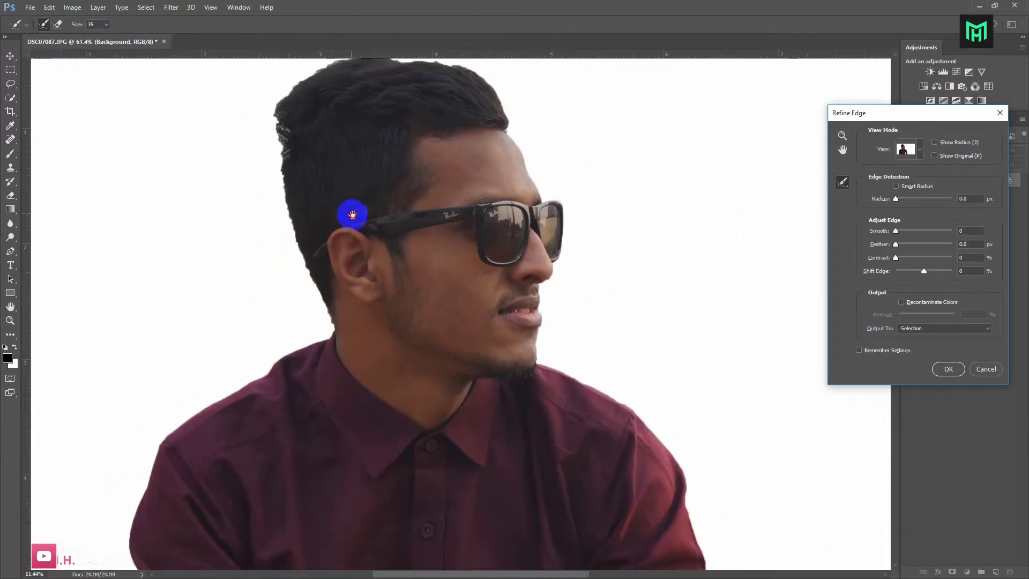
{"action": "left_click_drag", "start_coordinate": [351, 216], "coordinate": [375, 295]}
{"action": "mouse_move", "coordinate": [361, 408]}
{"action": "left_mouse_down"}
{"action": "mouse_move", "coordinate": [305, 237]}
{"action": "mouse_move", "coordinate": [316, 166]}
{"action": "mouse_move", "coordinate": [374, 140]}
{"action": "mouse_move", "coordinate": [423, 142]}
{"action": "mouse_move", "coordinate": [534, 211]}
{"action": "left_mouse_up"}
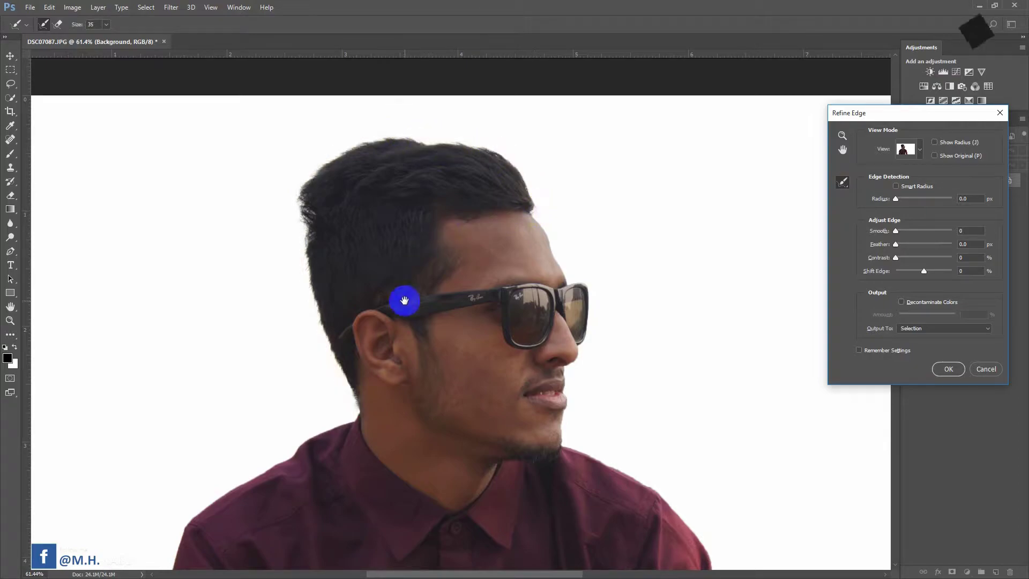
{"action": "left_click_drag", "start_coordinate": [404, 301], "coordinate": [390, 276]}
- Output the refined selection as a New Layer with Layer Mask
{"action": "left_click", "coordinate": [932, 329]}
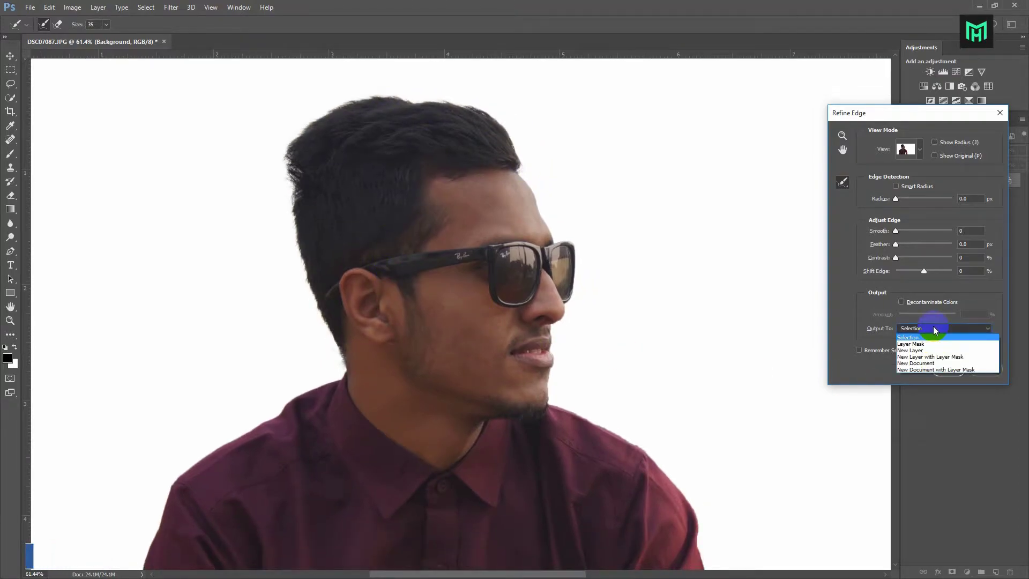
{"action": "left_click", "coordinate": [934, 357]}
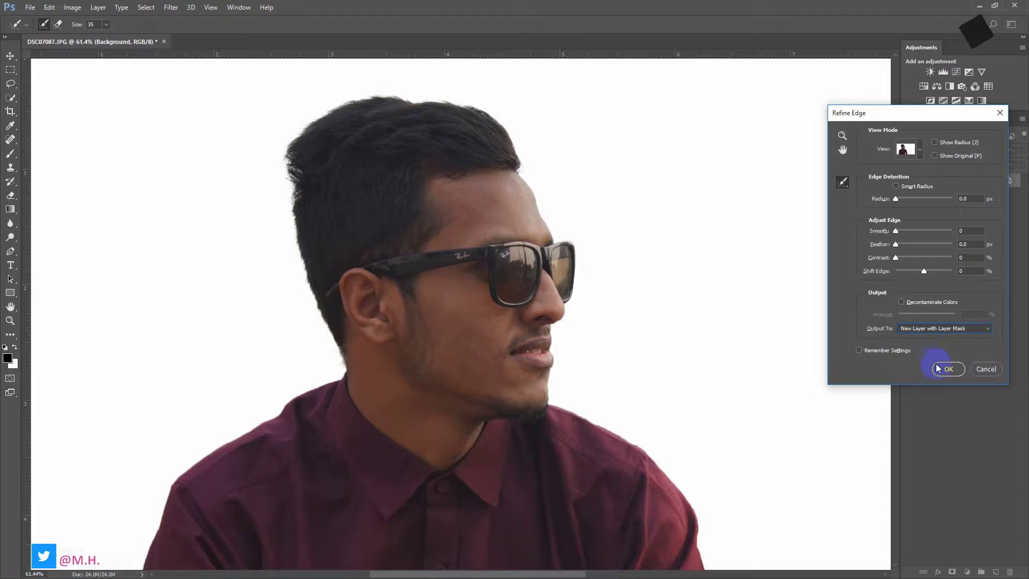
{"action": "left_click", "coordinate": [937, 369]}
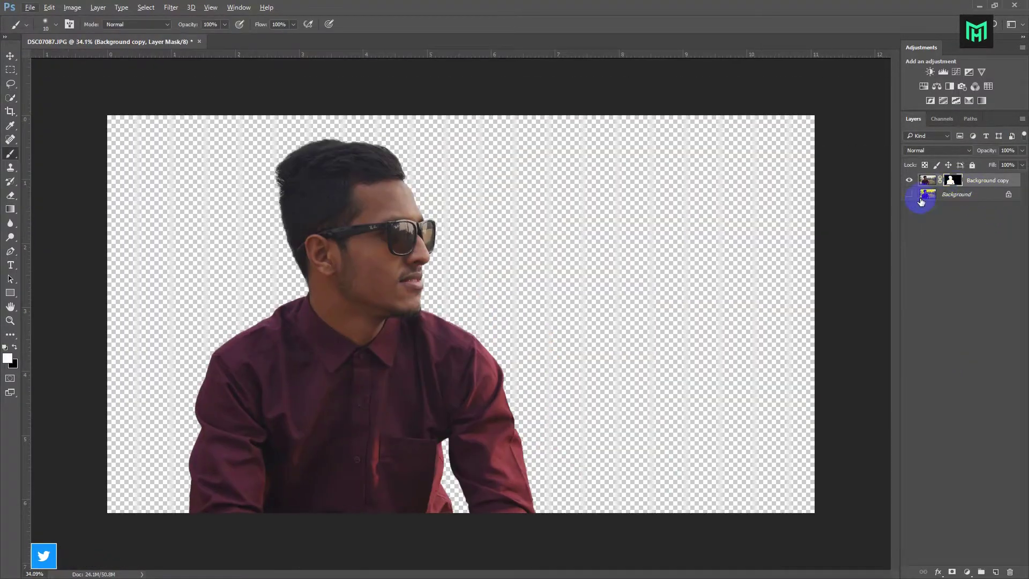
- Show the Background layer, hide Background copy, load its mask as a selection and make Background the active layer
{"action": "left_click", "coordinate": [910, 195]}
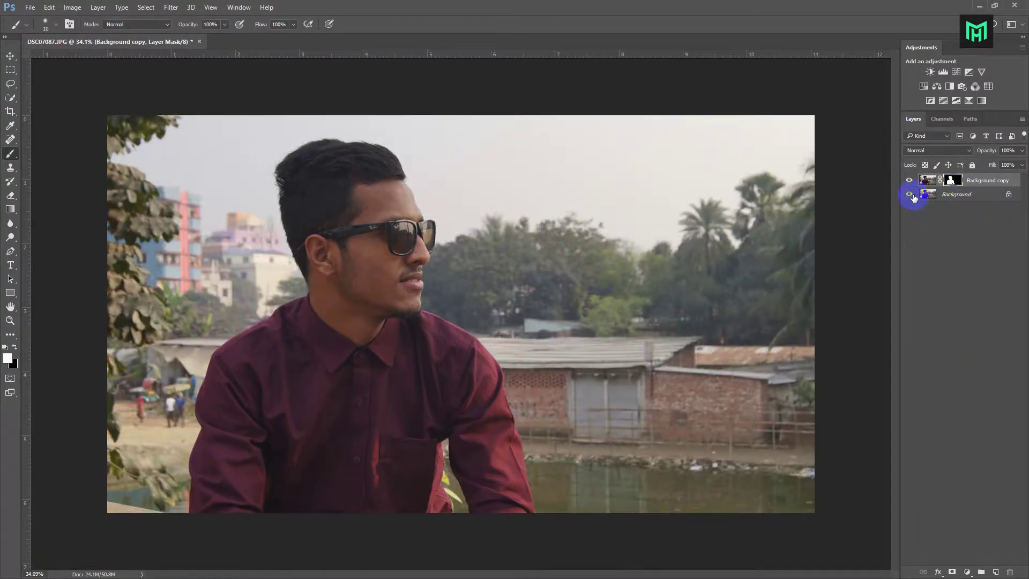
{"action": "left_click", "coordinate": [908, 180]}
{"action": "left_click", "coordinate": [951, 181], "text": "ctrl"}
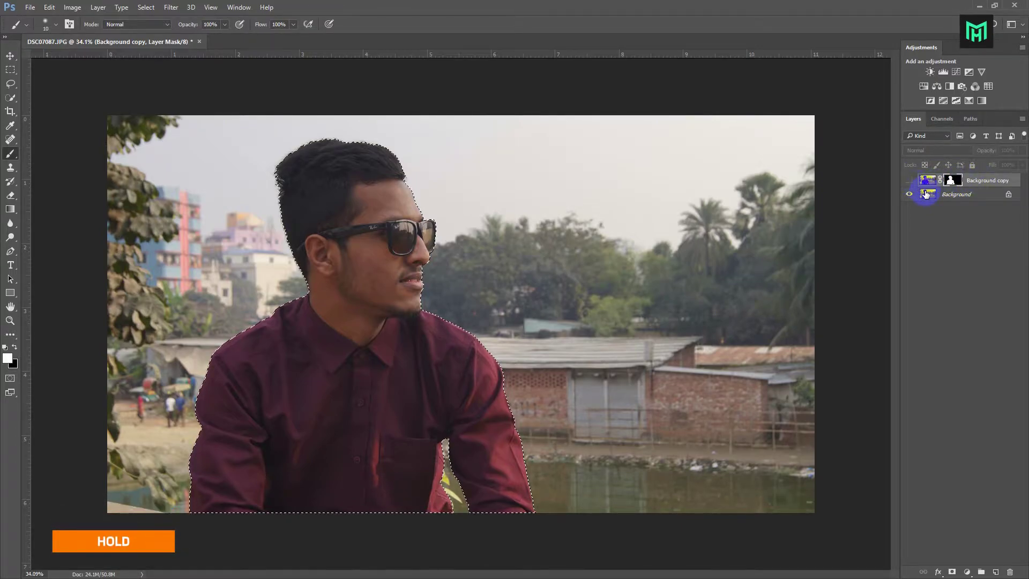
{"action": "left_click", "coordinate": [926, 194]}
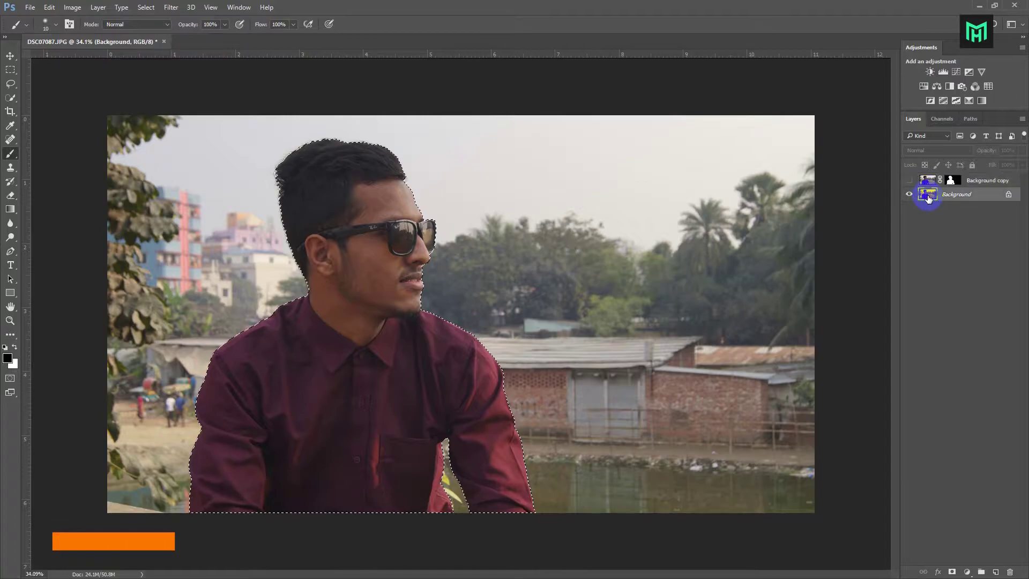
- Expand the selection around the man by 15 pixels
{"action": "left_click", "coordinate": [146, 7]}
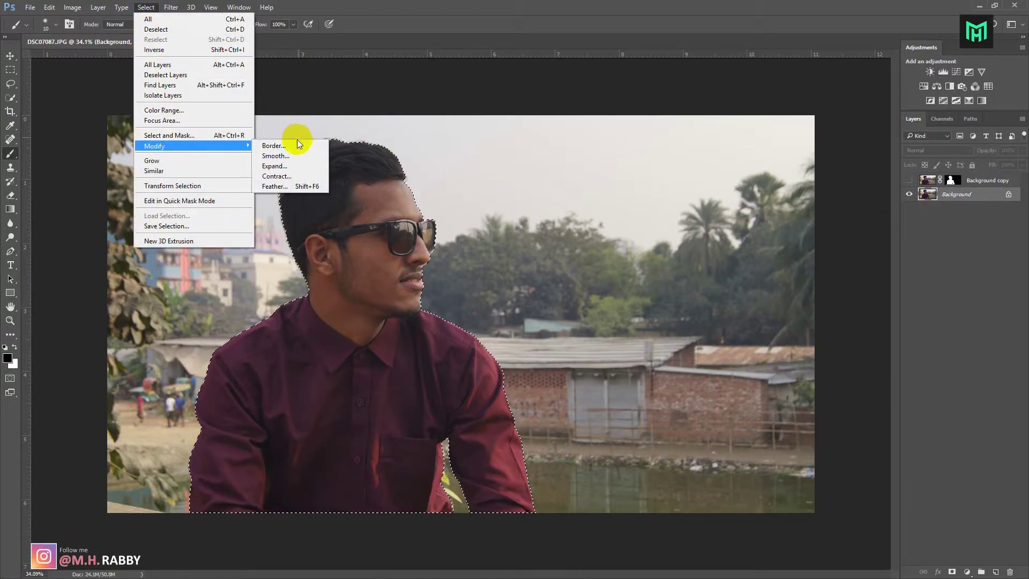
{"action": "left_click", "coordinate": [289, 167]}
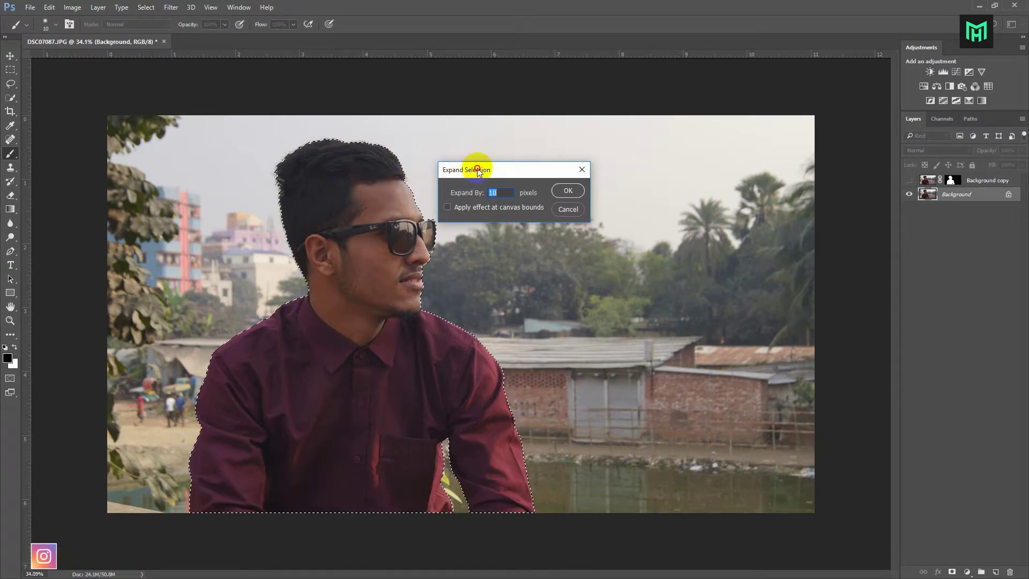
{"action": "left_click_drag", "start_coordinate": [475, 167], "coordinate": [502, 171]}
{"action": "double_click", "coordinate": [531, 191]}
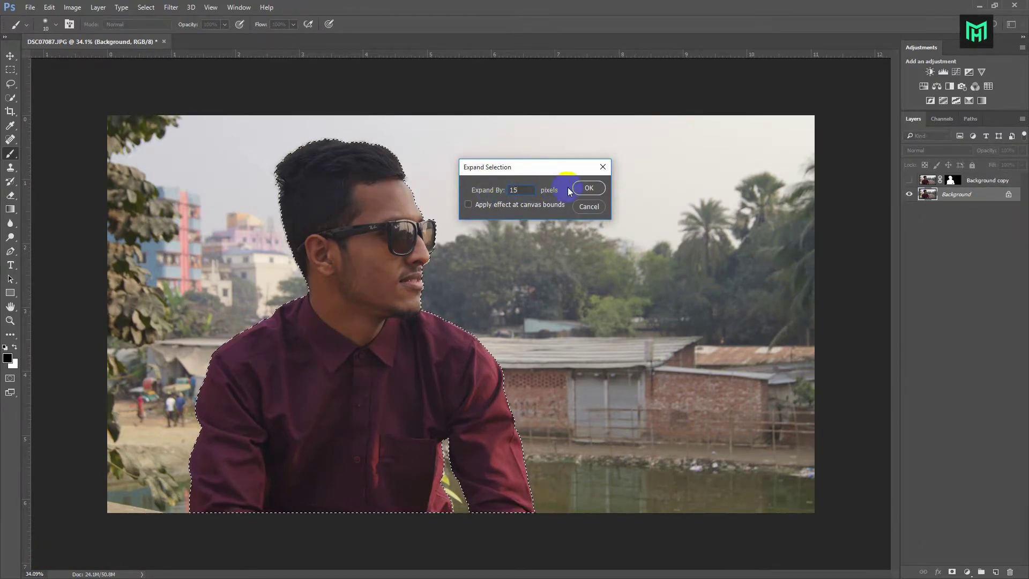
{"action": "left_click", "coordinate": [589, 188]}
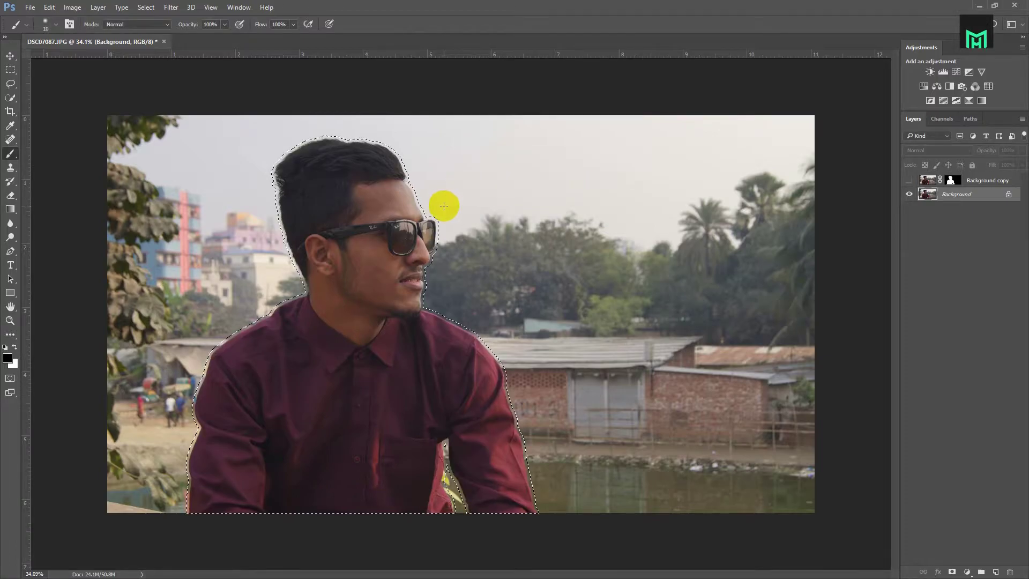
- Replace the man on the Background layer with surrounding scenery by applying a content-aware Fill to the selection
{"action": "right_click", "coordinate": [362, 220]}
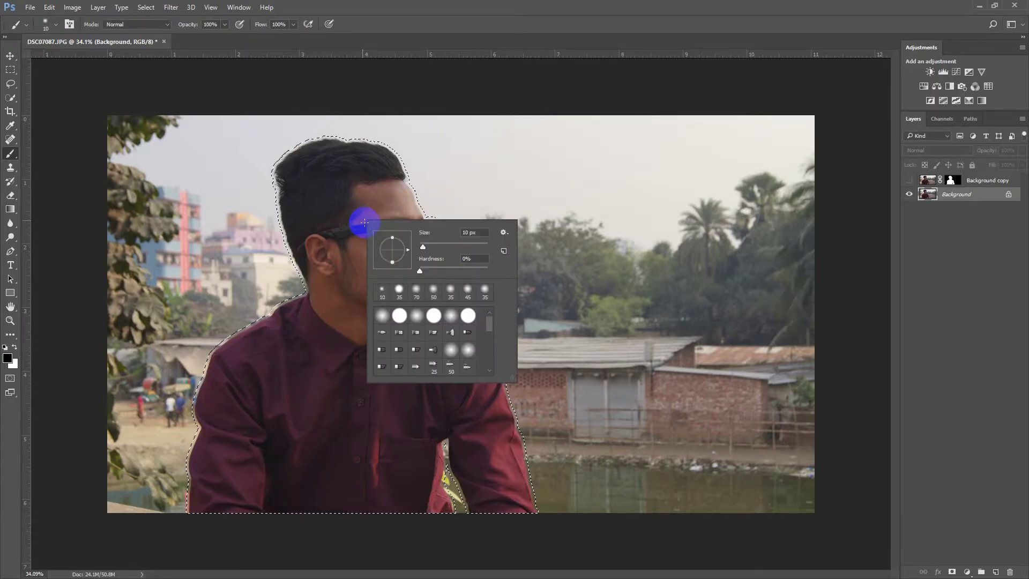
{"action": "key", "text": "Escape"}
{"action": "left_click", "coordinate": [49, 7]}
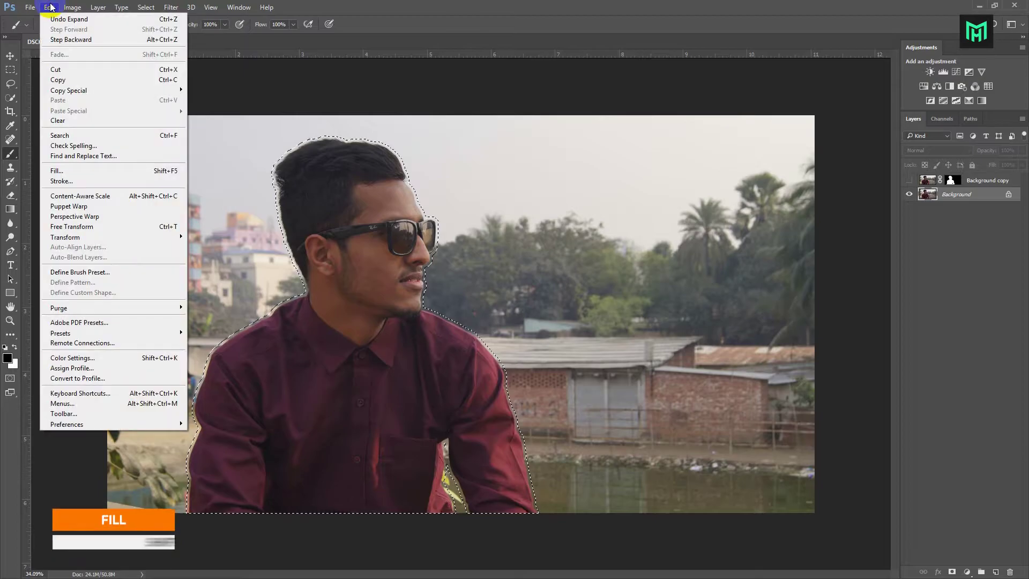
{"action": "left_click", "coordinate": [56, 171]}
{"action": "left_click", "coordinate": [587, 166]}
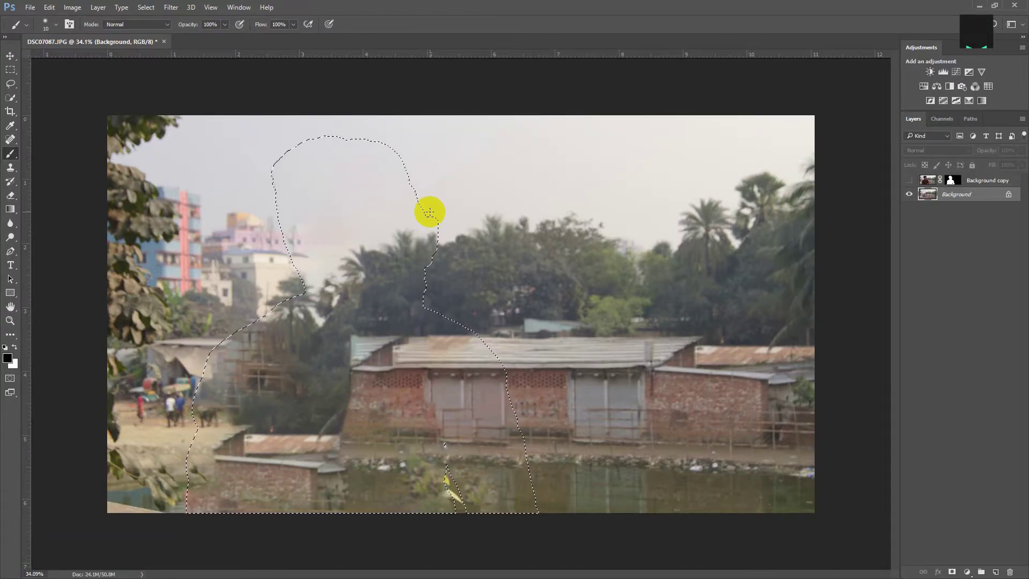
- Clear the selection and make the Background copy layer visible above the filled background
{"action": "left_click", "coordinate": [146, 7]}
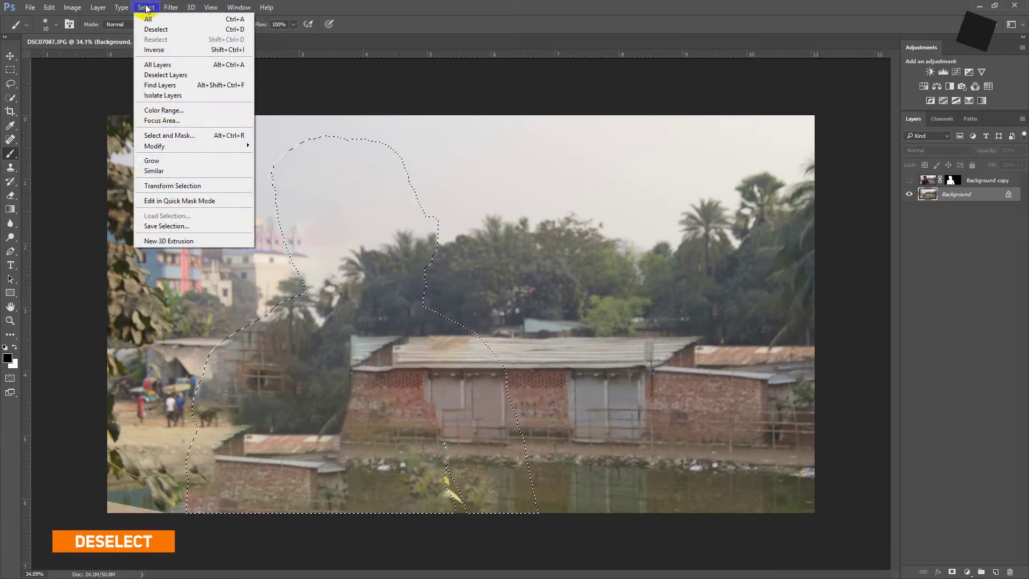
{"action": "left_click", "coordinate": [159, 30]}
{"action": "scroll", "coordinate": [294, 175], "scroll_direction": "down", "scroll_amount": 2}
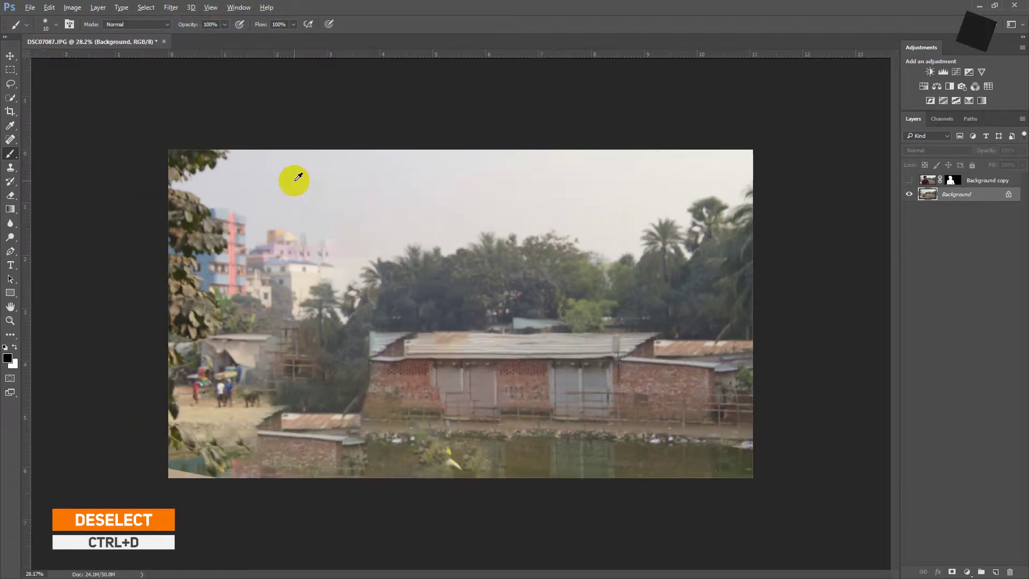
{"action": "scroll", "coordinate": [298, 177], "scroll_direction": "up", "scroll_amount": 1}
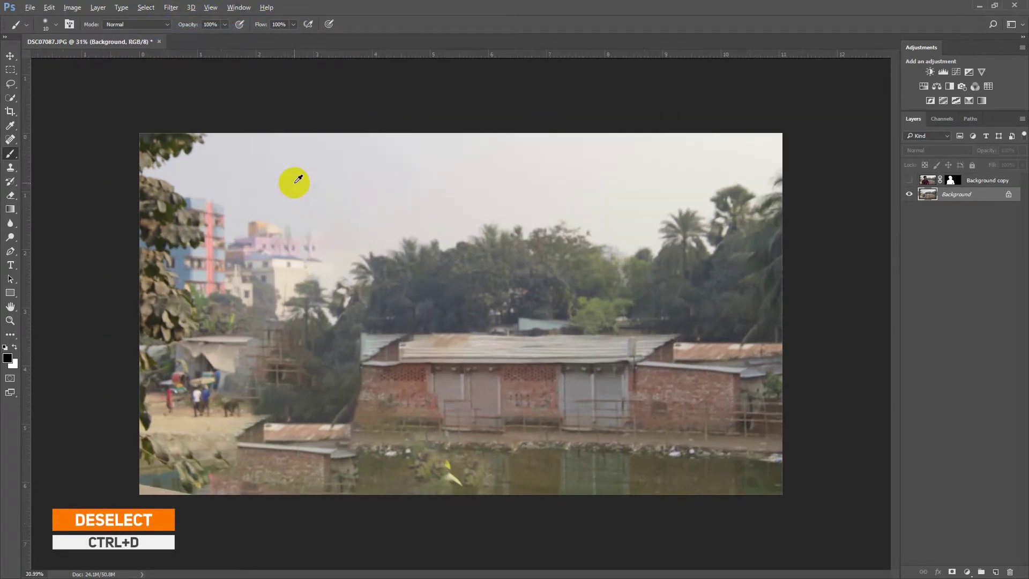
{"action": "left_click", "coordinate": [10, 56]}
{"action": "left_click", "coordinate": [907, 179]}
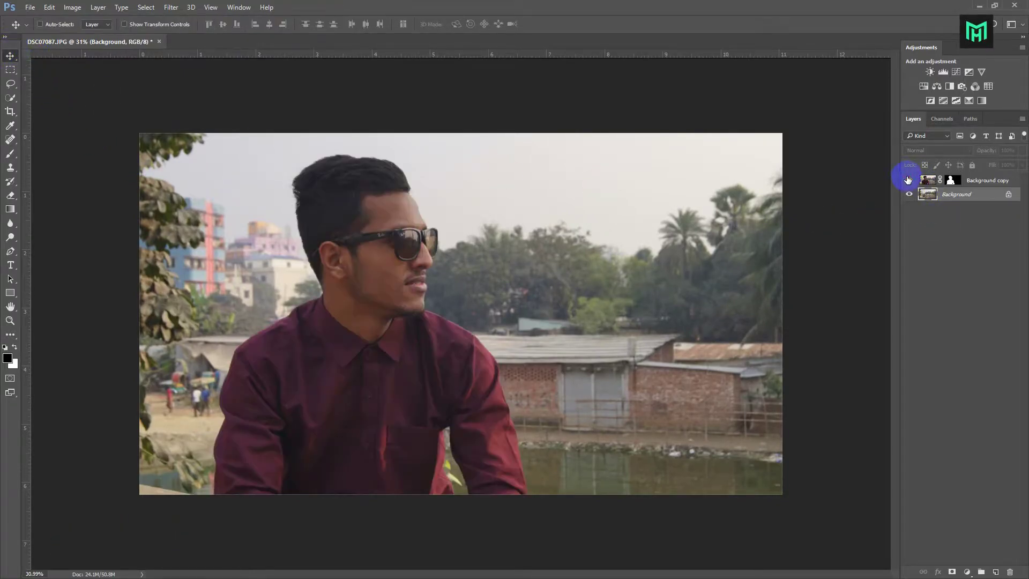
- Unlock the Background layer and duplicate it beneath the masked cutout of the man
{"action": "key", "text": "ctrl+plus"}
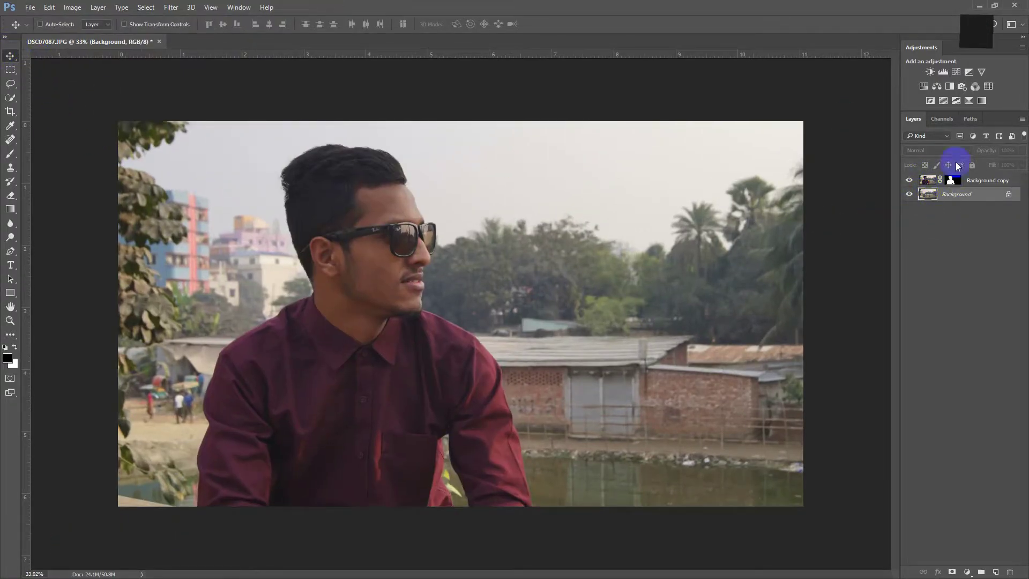
{"action": "left_click", "coordinate": [1008, 195]}
{"action": "left_click_drag", "start_coordinate": [962, 195], "coordinate": [997, 571]}
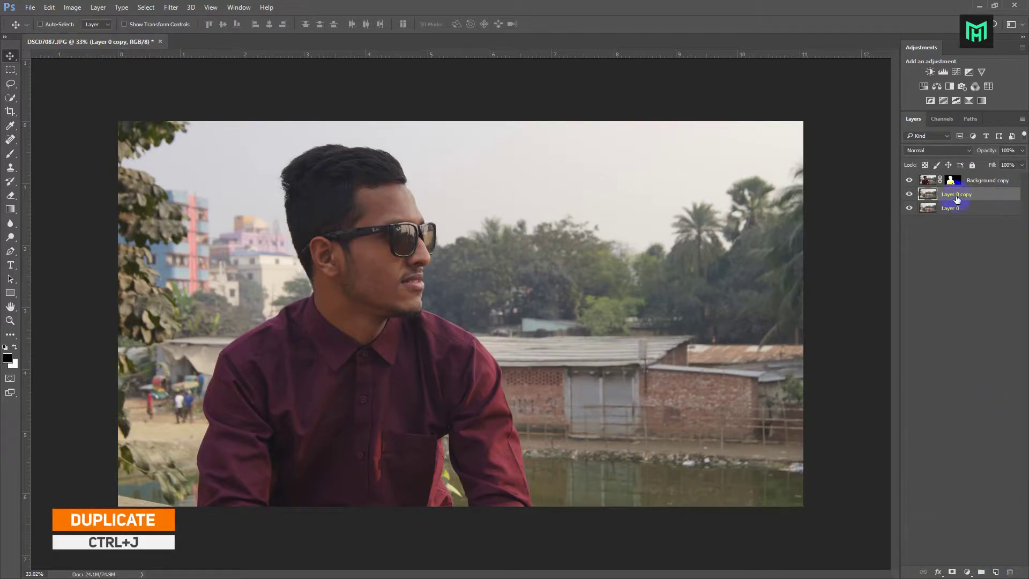
- Apply a Field Blur of 53 px to the duplicated background layer
{"action": "left_click", "coordinate": [171, 7]}
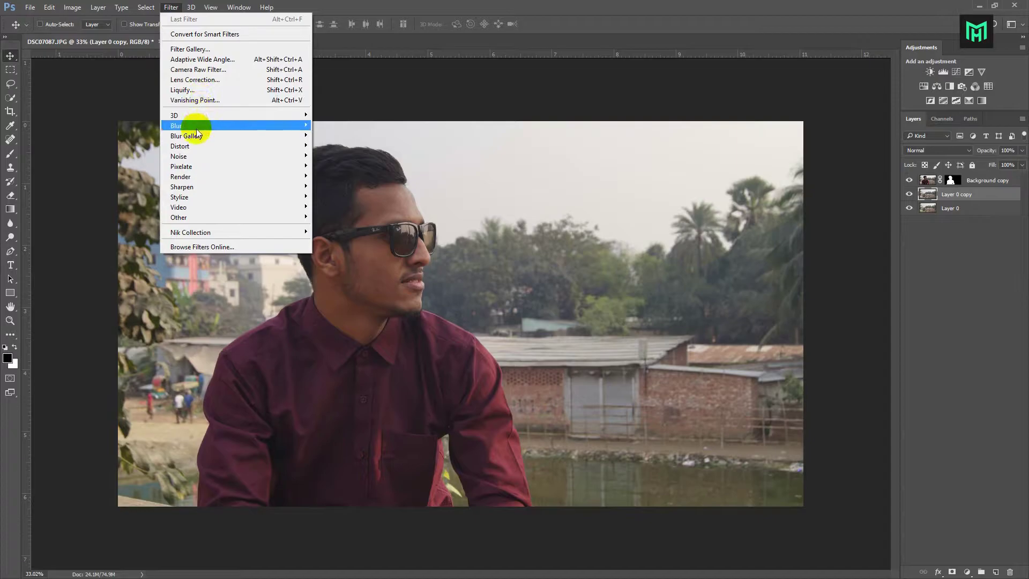
{"action": "mouse_move", "coordinate": [196, 135]}
{"action": "left_click", "coordinate": [326, 138]}
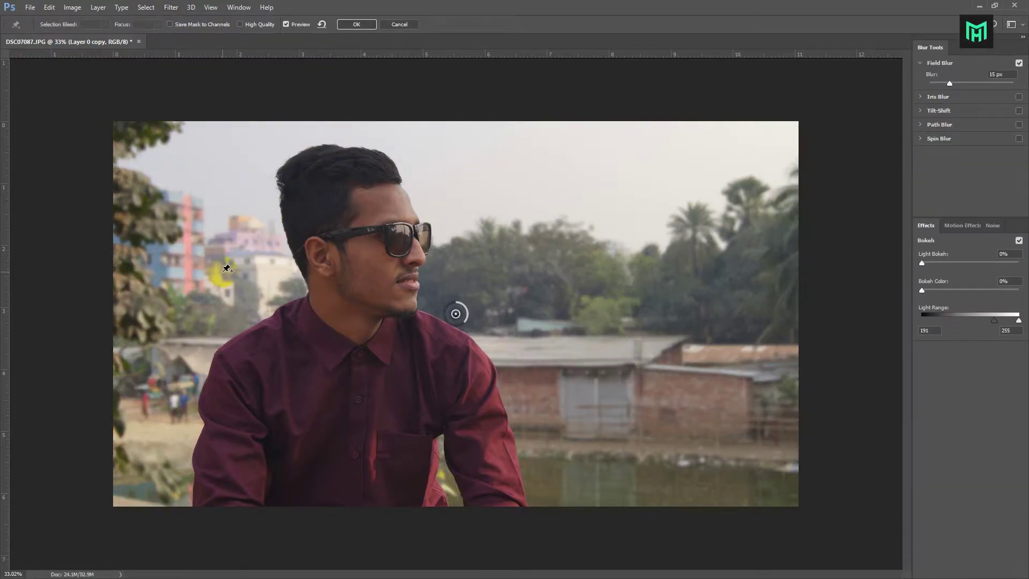
{"action": "scroll", "coordinate": [133, 273], "scroll_direction": "up", "scroll_amount": 2}
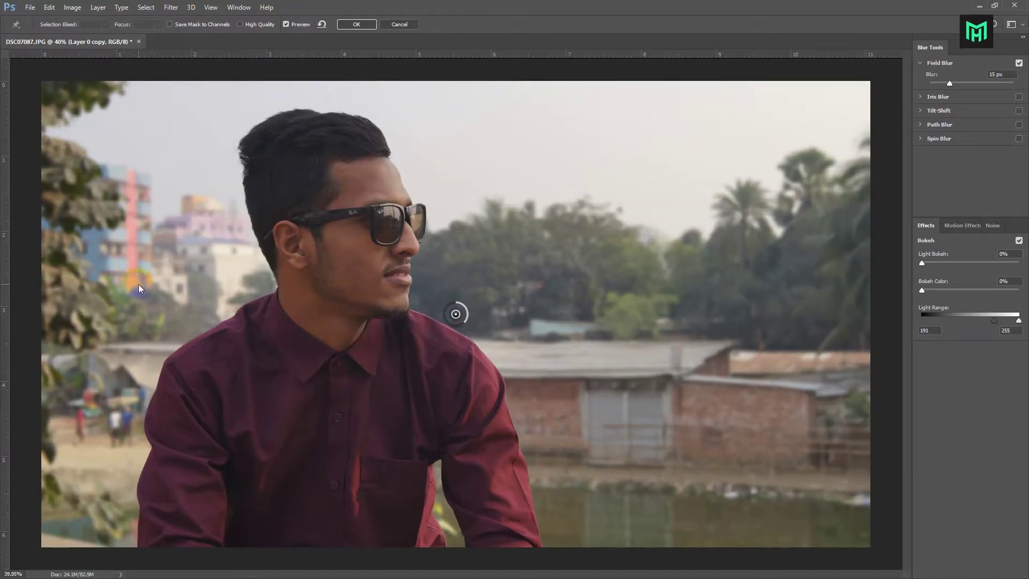
{"action": "left_click_drag", "start_coordinate": [952, 82], "coordinate": [967, 91]}
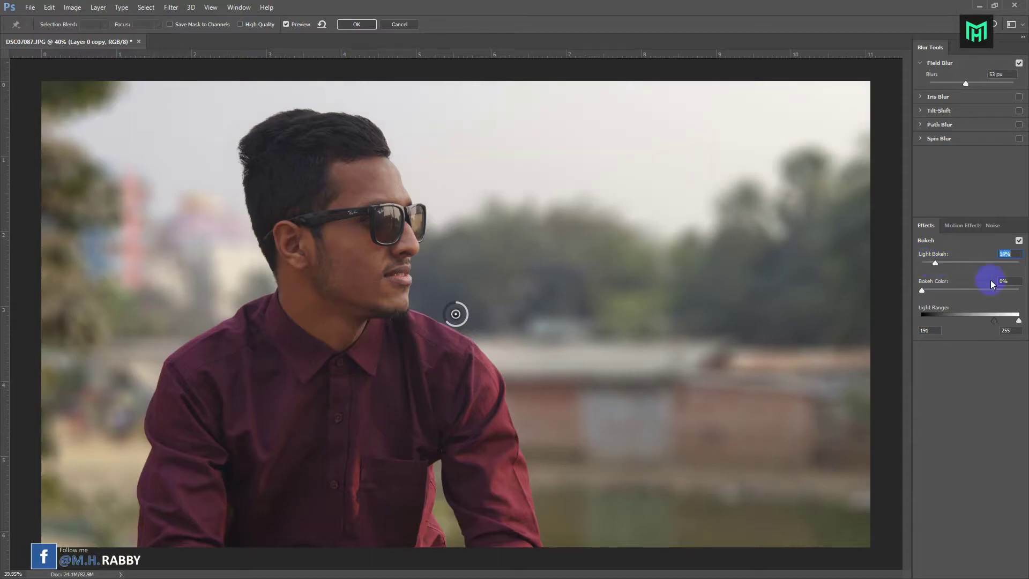
- Set the blur's Light Bokeh to 14% and its Light Range to 85–255, and accept the blur
{"action": "left_click_drag", "start_coordinate": [989, 324], "coordinate": [1012, 326]}
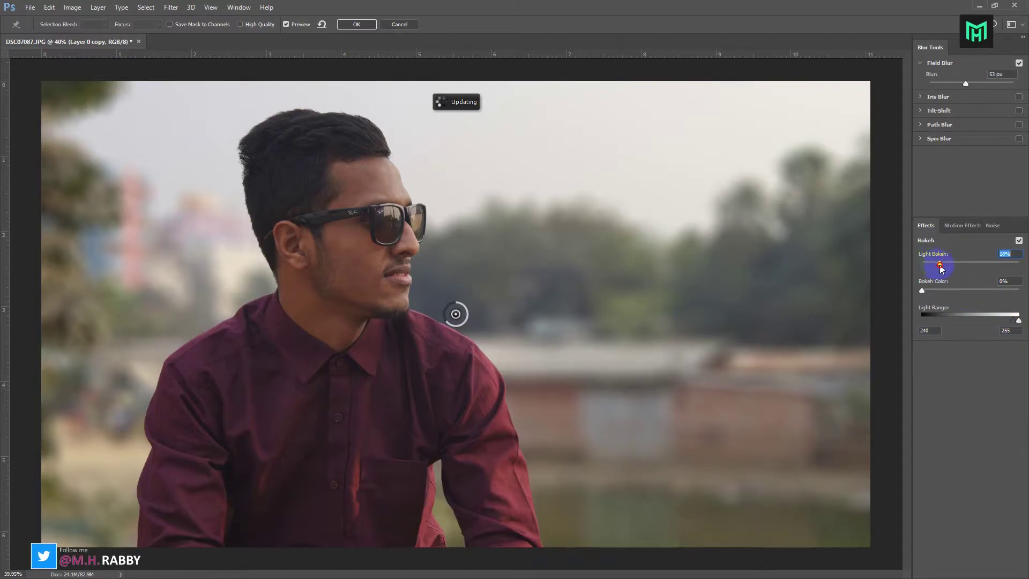
{"action": "left_click_drag", "start_coordinate": [975, 278], "coordinate": [935, 265]}
{"action": "left_click", "coordinate": [1010, 321]}
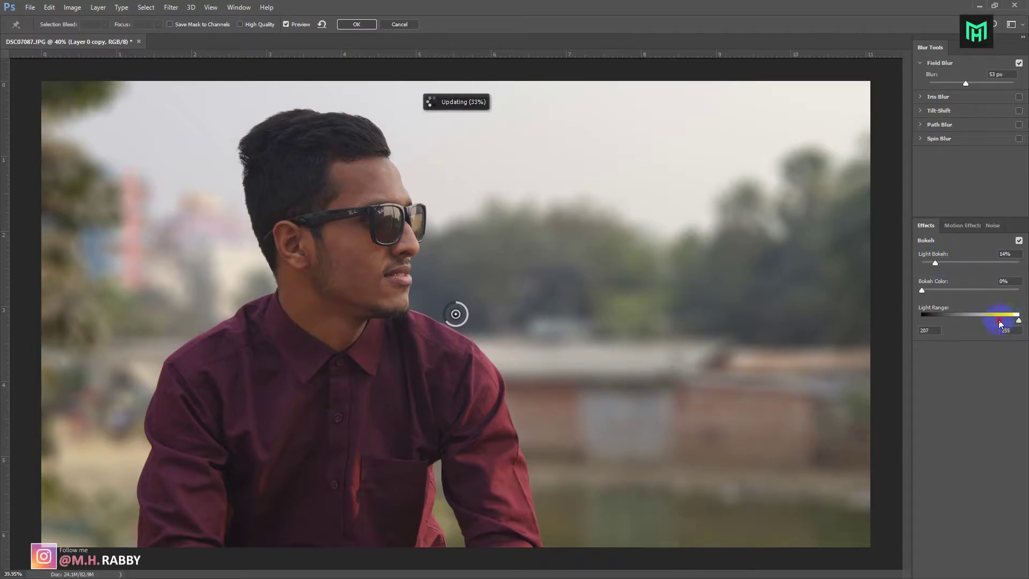
{"action": "left_click_drag", "start_coordinate": [953, 323], "coordinate": [954, 323]}
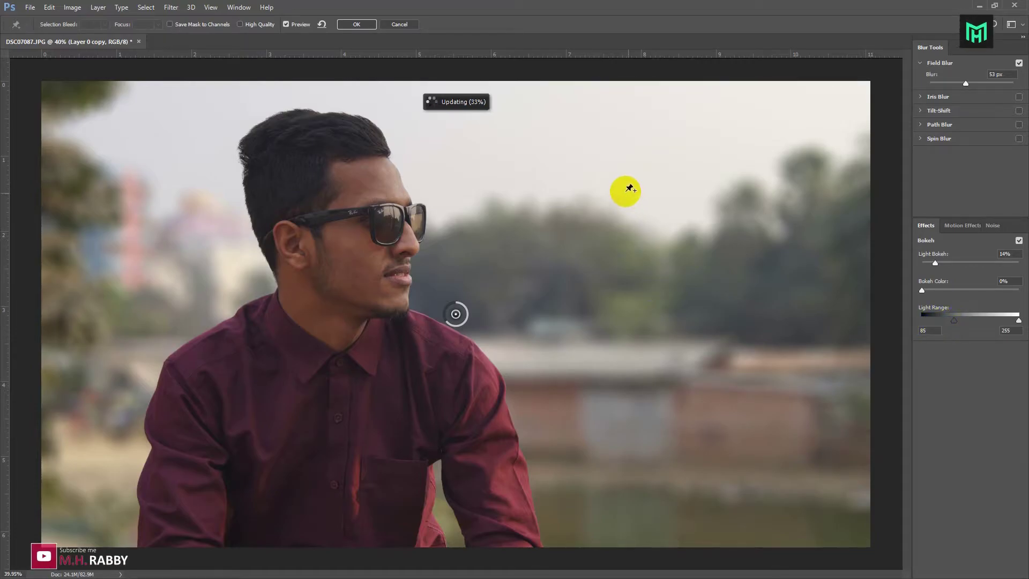
{"action": "left_click", "coordinate": [357, 27]}
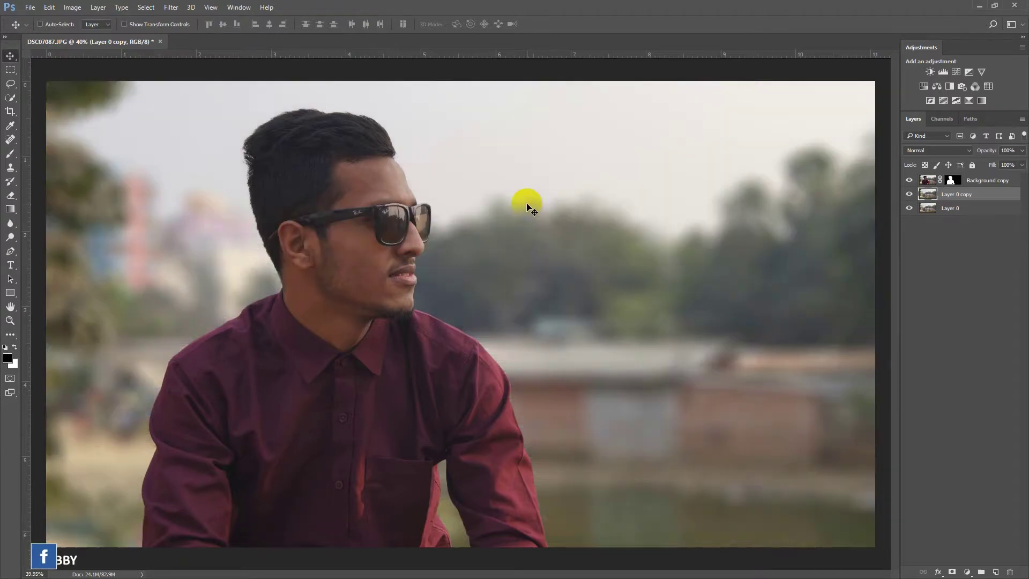
{"action": "scroll", "coordinate": [376, 218], "scroll_direction": "up", "scroll_amount": 5}
{"action": "scroll", "coordinate": [488, 272], "scroll_direction": "down", "scroll_amount": 3}
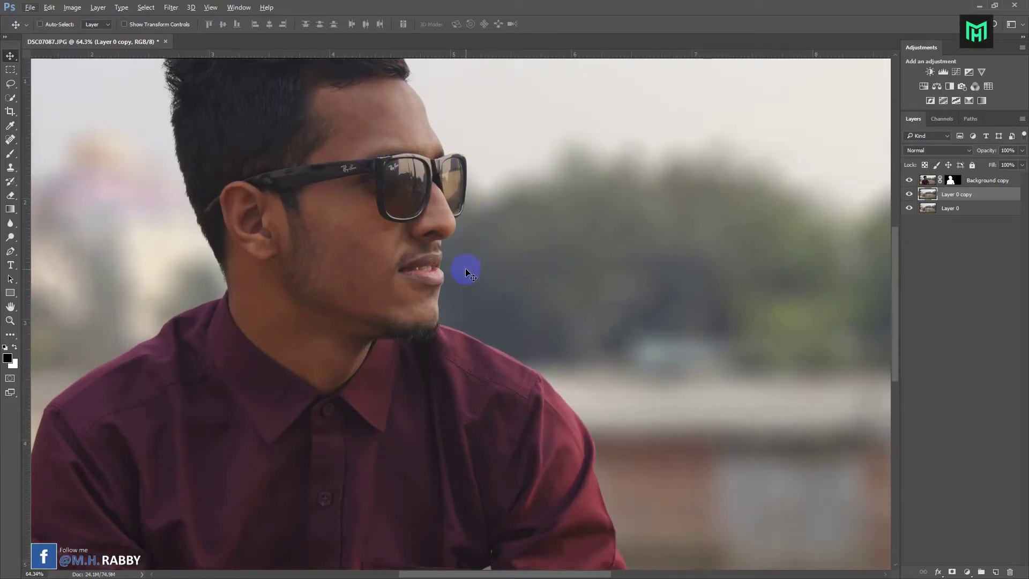
{"action": "scroll", "coordinate": [465, 272], "scroll_direction": "down", "scroll_amount": 2}
{"action": "scroll", "coordinate": [468, 270], "scroll_direction": "down", "scroll_amount": 6}
- Brighten the man on the Background copy layer with Shadows/Highlights by adjusting the shadows' amount, tone and radius
{"action": "left_click", "coordinate": [924, 180]}
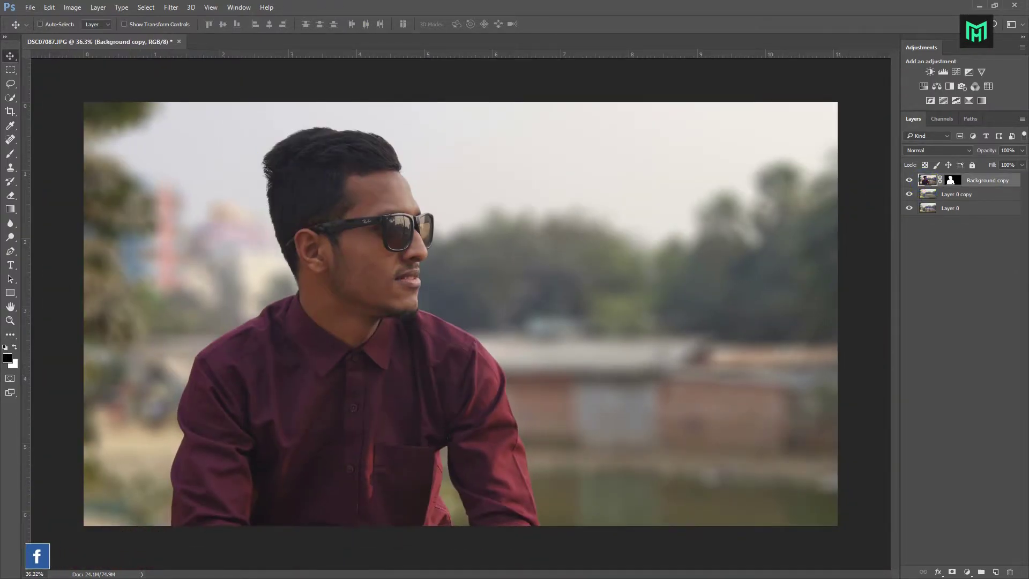
{"action": "left_click", "coordinate": [73, 7]}
{"action": "mouse_move", "coordinate": [114, 39]}
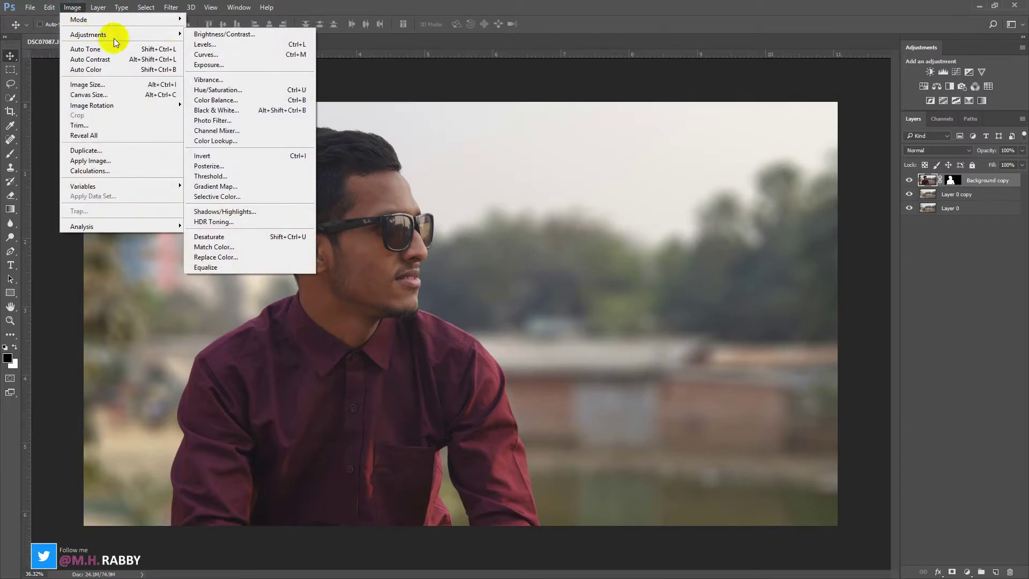
{"action": "left_click", "coordinate": [252, 211]}
{"action": "left_click_drag", "start_coordinate": [701, 109], "coordinate": [718, 112]}
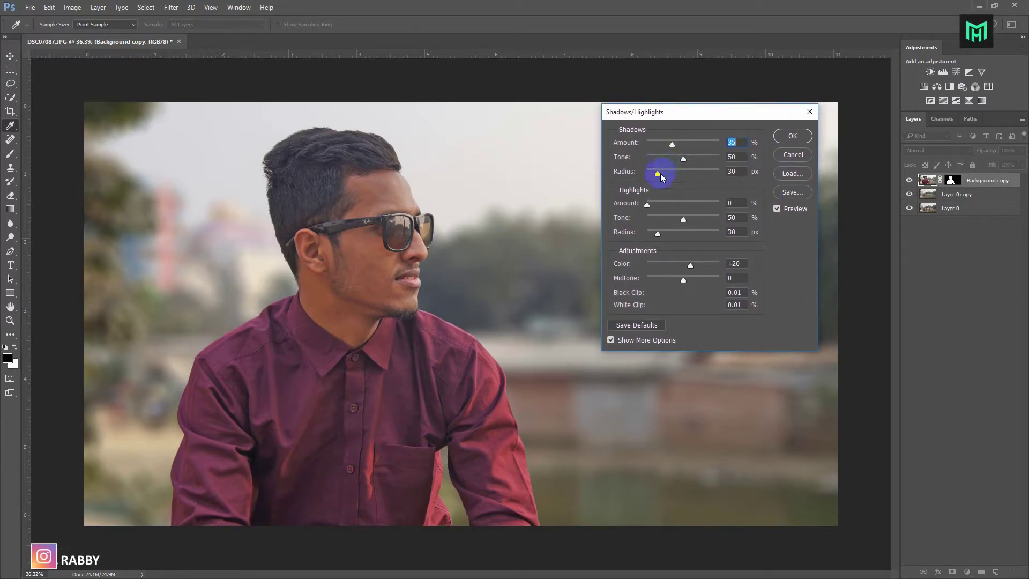
{"action": "left_click_drag", "start_coordinate": [675, 162], "coordinate": [670, 145]}
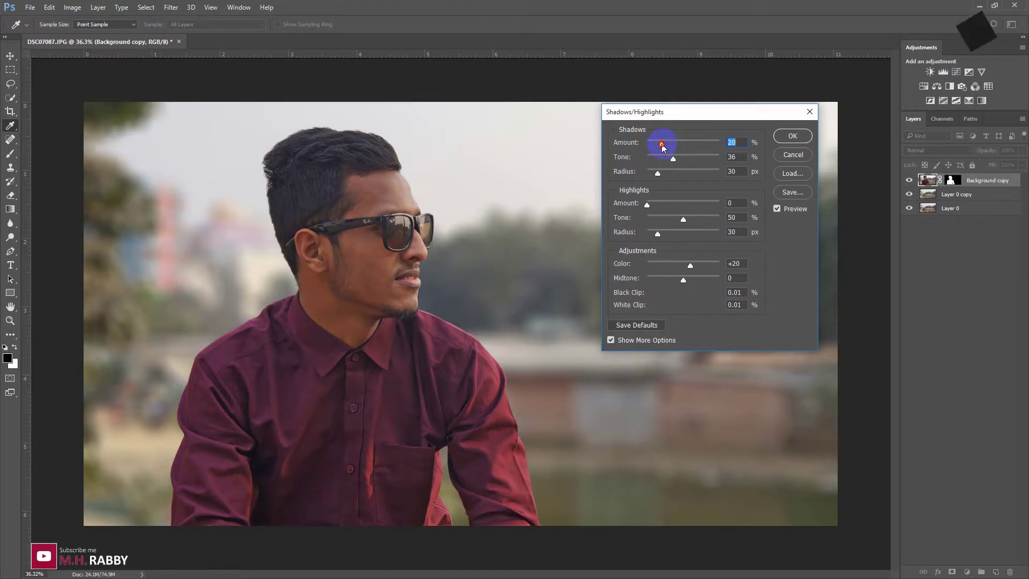
{"action": "left_click_drag", "start_coordinate": [654, 145], "coordinate": [650, 145]}
{"action": "left_click_drag", "start_coordinate": [658, 173], "coordinate": [674, 174]}
{"action": "left_click_drag", "start_coordinate": [650, 145], "coordinate": [693, 164]}
{"action": "left_click", "coordinate": [792, 136]}
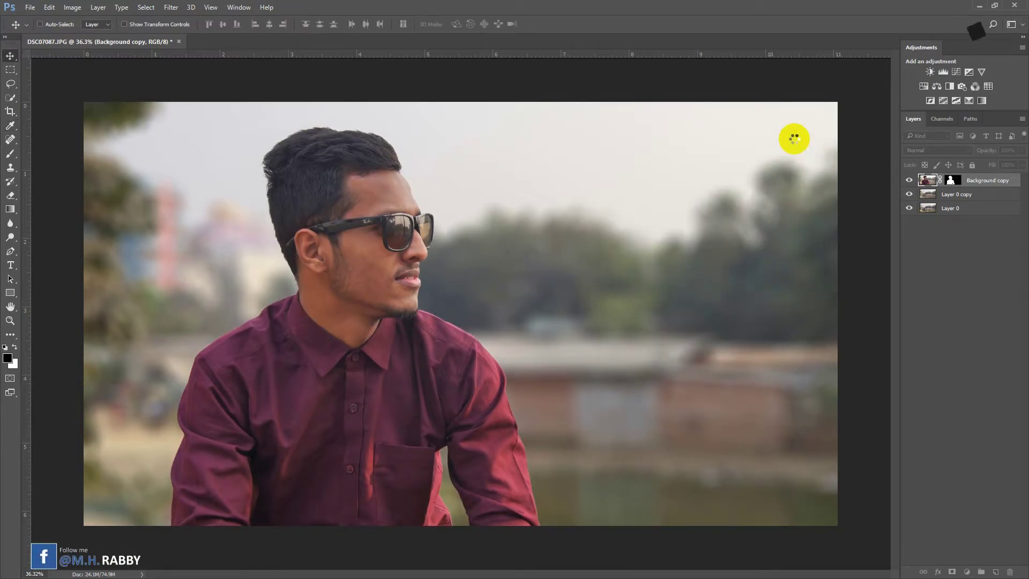
- Open the Background copy layer's image in Color Efex Pro 4 and choose the Dynamic Skin Softener filter
{"action": "left_click", "coordinate": [915, 177]}
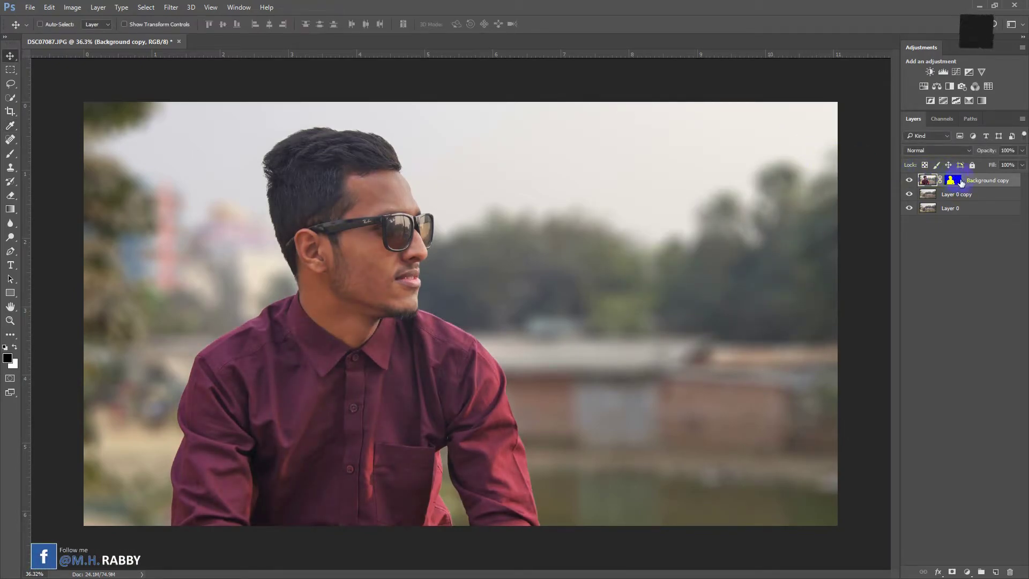
{"action": "left_click", "coordinate": [159, 6]}
{"action": "left_click", "coordinate": [160, 5]}
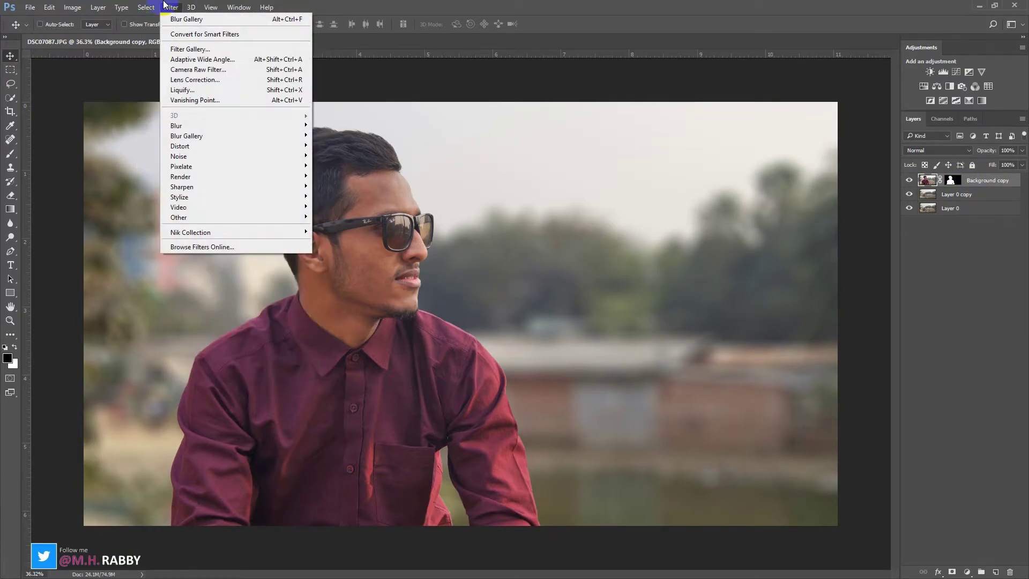
{"action": "mouse_move", "coordinate": [176, 232]}
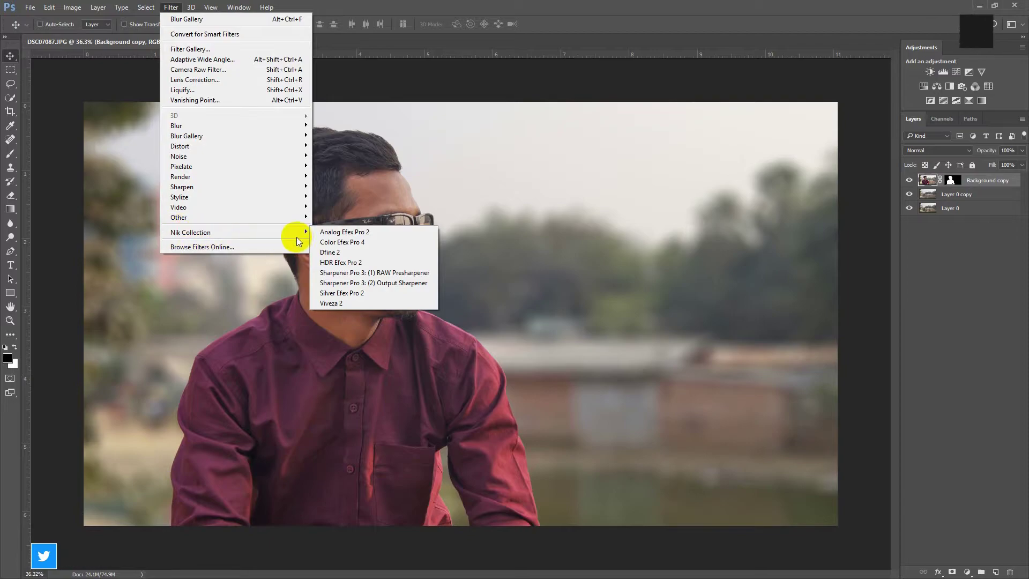
{"action": "left_click", "coordinate": [369, 242]}
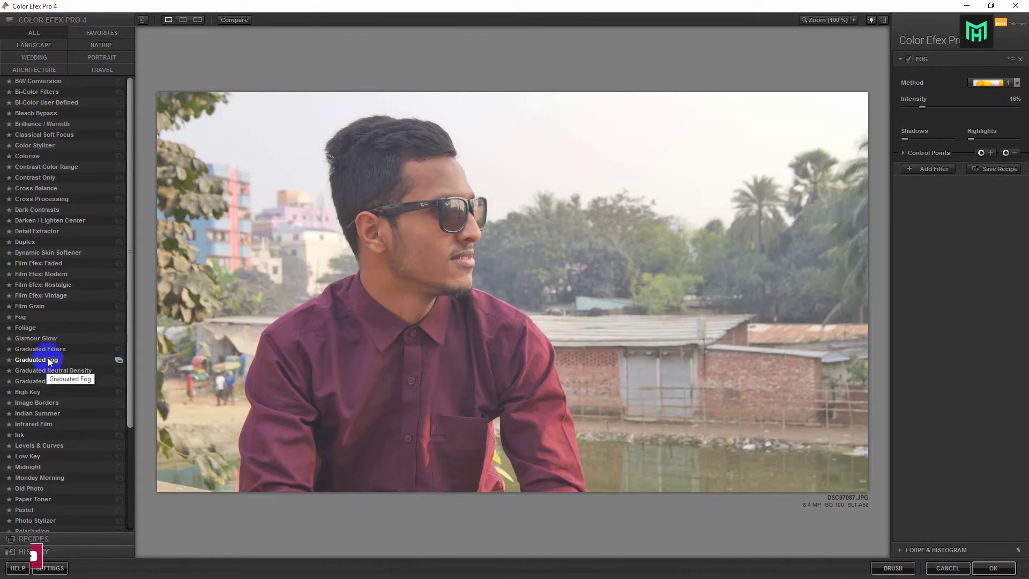
{"action": "left_click", "coordinate": [47, 256]}
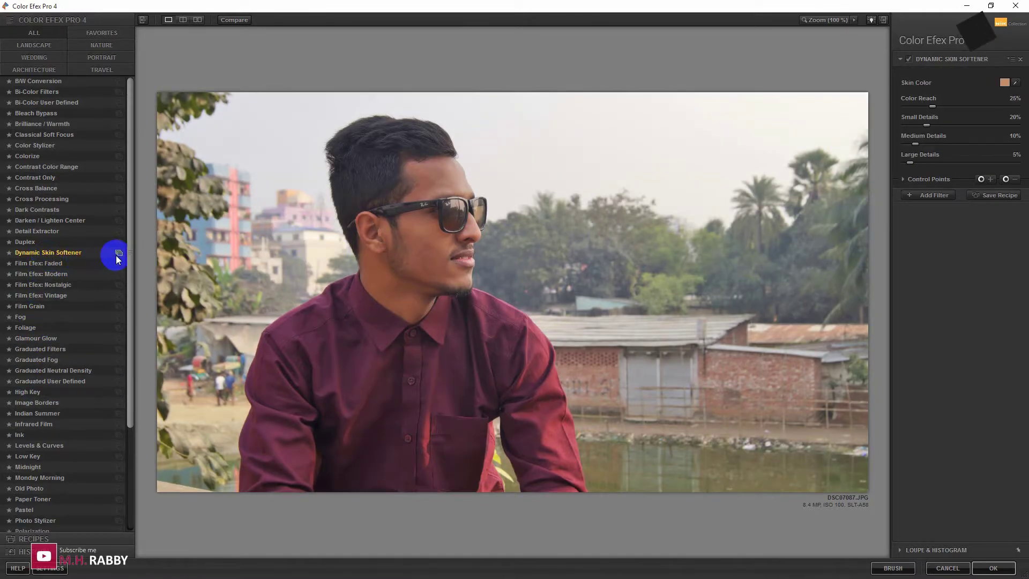
- Sample the skin color for the softener from the man's cheek
{"action": "left_click", "coordinate": [323, 233]}
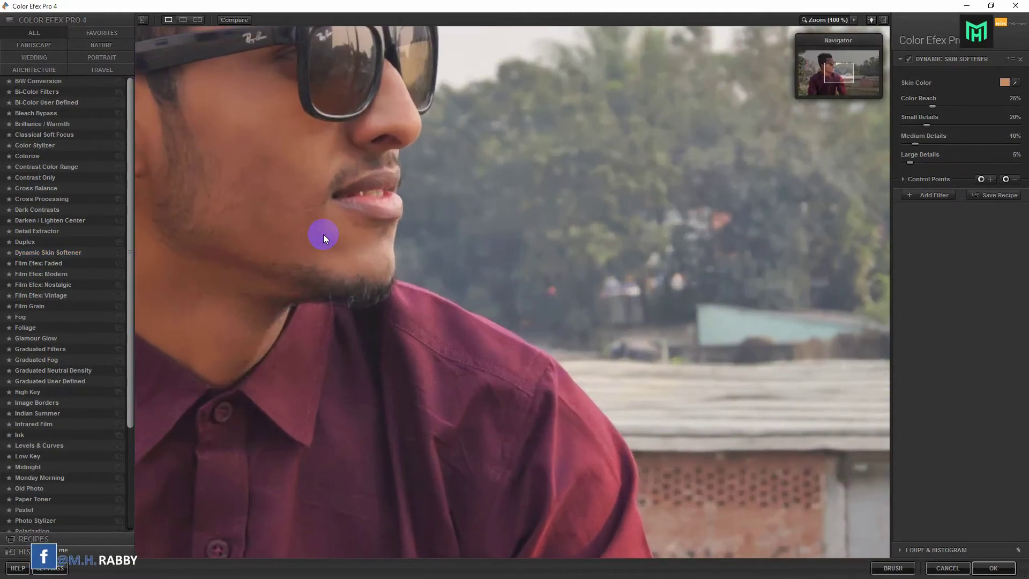
{"action": "left_click_drag", "start_coordinate": [836, 75], "coordinate": [827, 65]}
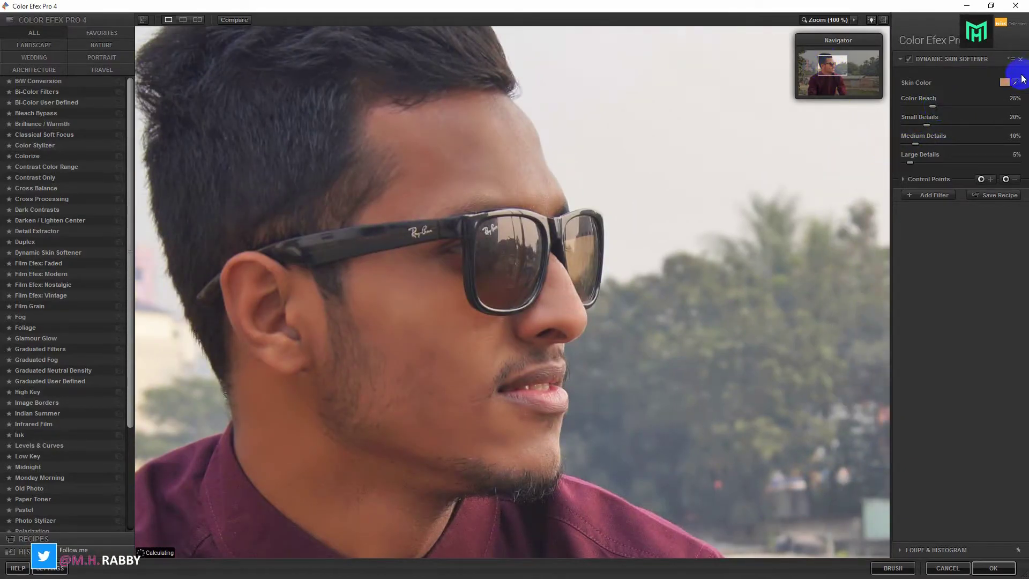
{"action": "left_click", "coordinate": [432, 318]}
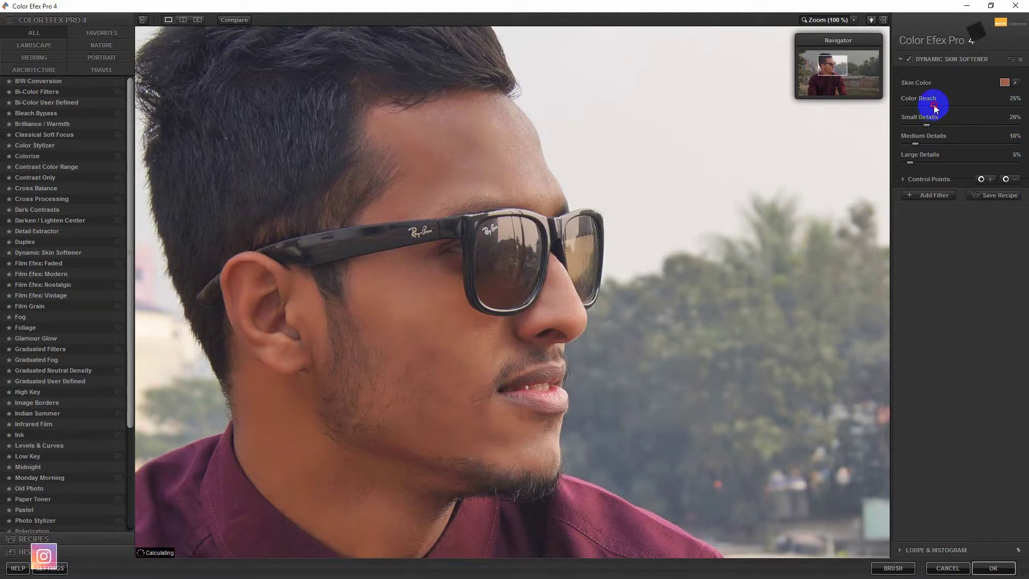
- Set Color Reach to 14%, Small Details to 30%, Medium Details to 29% and Large Details to 55%, and apply the softener
{"action": "left_click_drag", "start_coordinate": [914, 143], "coordinate": [940, 125]}
{"action": "left_click_drag", "start_coordinate": [932, 106], "coordinate": [921, 106]}
{"action": "left_click_drag", "start_coordinate": [911, 163], "coordinate": [965, 164]}
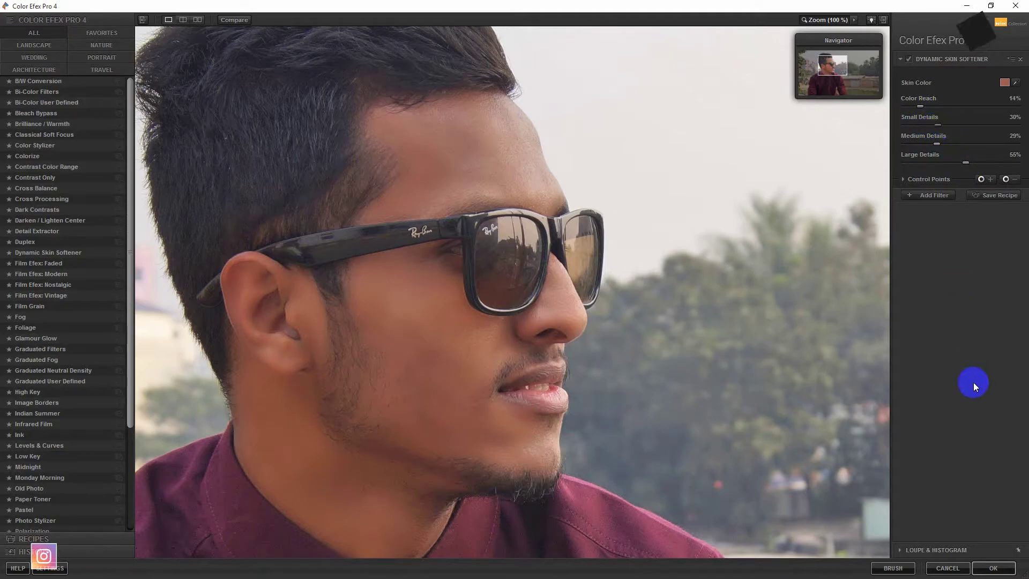
{"action": "left_click", "coordinate": [992, 567]}
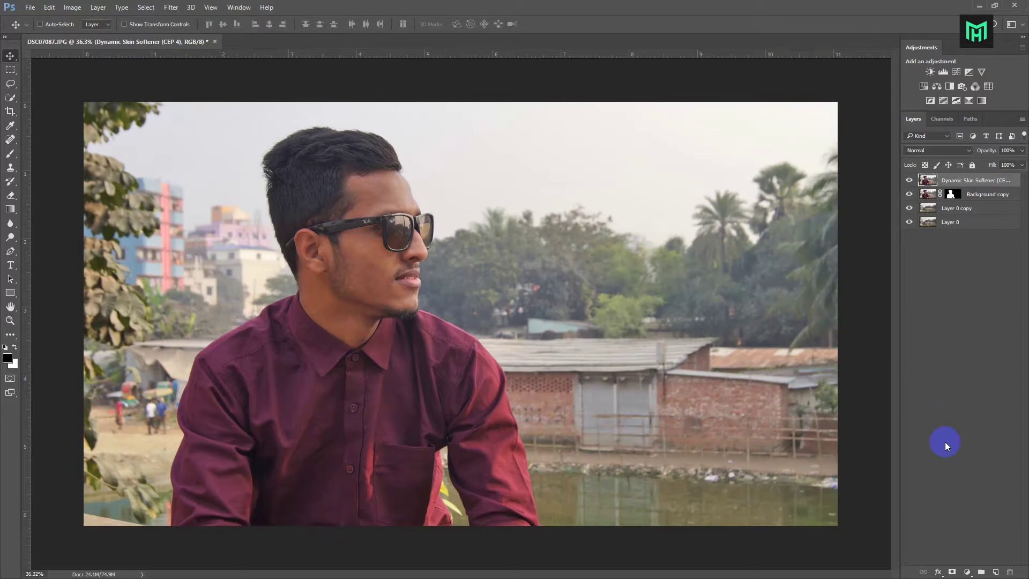
- Copy the Background copy layer's mask onto the Dynamic Skin Softener layer
{"action": "left_click", "coordinate": [952, 195]}
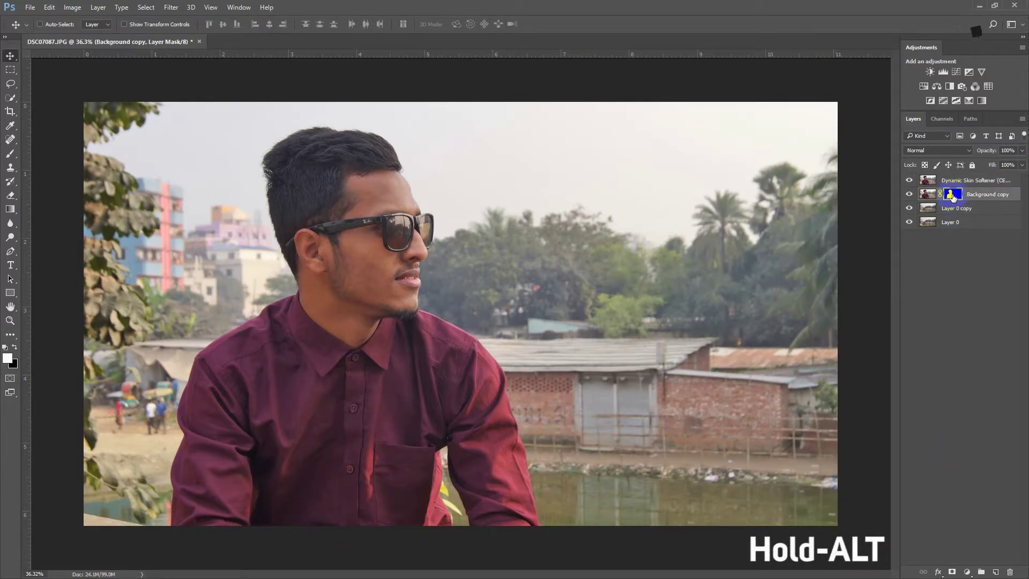
{"action": "left_click_drag", "start_coordinate": [952, 196], "coordinate": [956, 185]}
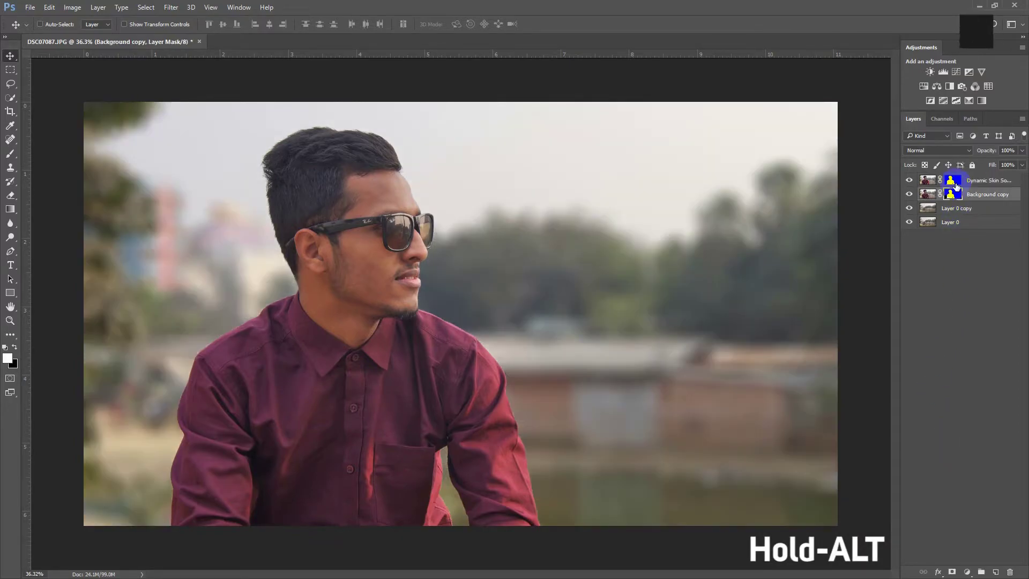
{"action": "scroll", "coordinate": [349, 252], "scroll_direction": "up", "scroll_amount": 6}
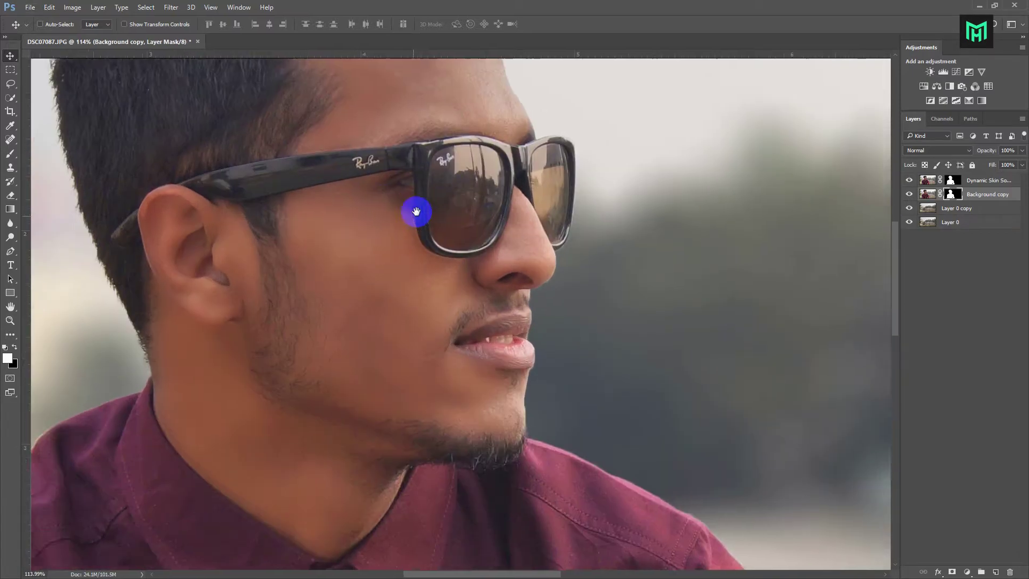
{"action": "left_click_drag", "start_coordinate": [415, 211], "coordinate": [500, 314]}
{"action": "left_click_drag", "start_coordinate": [521, 390], "coordinate": [500, 350]}
{"action": "scroll", "coordinate": [528, 319], "scroll_direction": "down", "scroll_amount": 2}
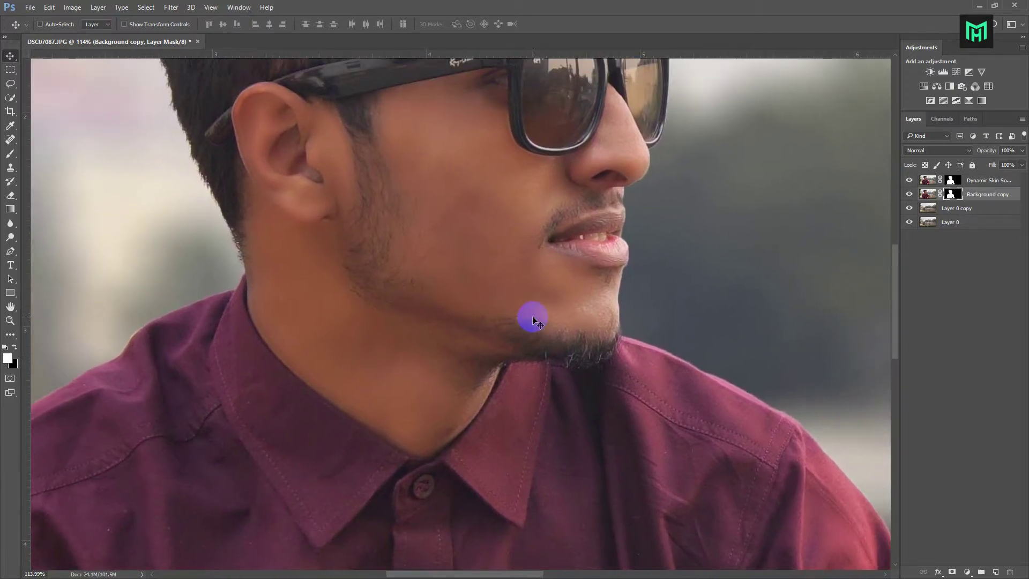
{"action": "scroll", "coordinate": [435, 320], "scroll_direction": "down", "scroll_amount": 1}
{"action": "scroll", "coordinate": [436, 319], "scroll_direction": "down", "scroll_amount": 4}
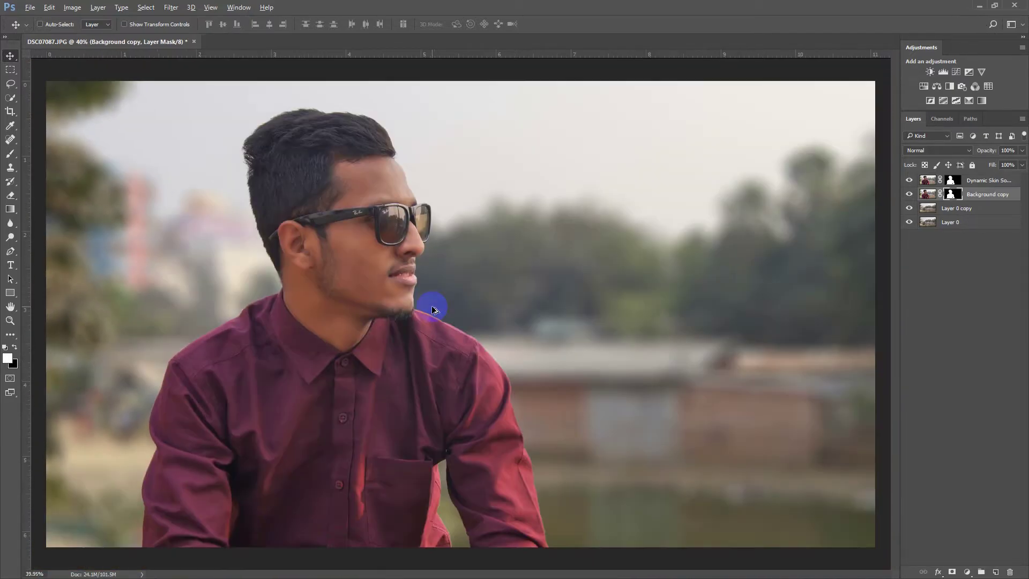
- Warm the white balance and strengthen the colors of the blurred background on Layer 0 copy with the Camera Raw Filter
{"action": "left_click", "coordinate": [980, 182]}
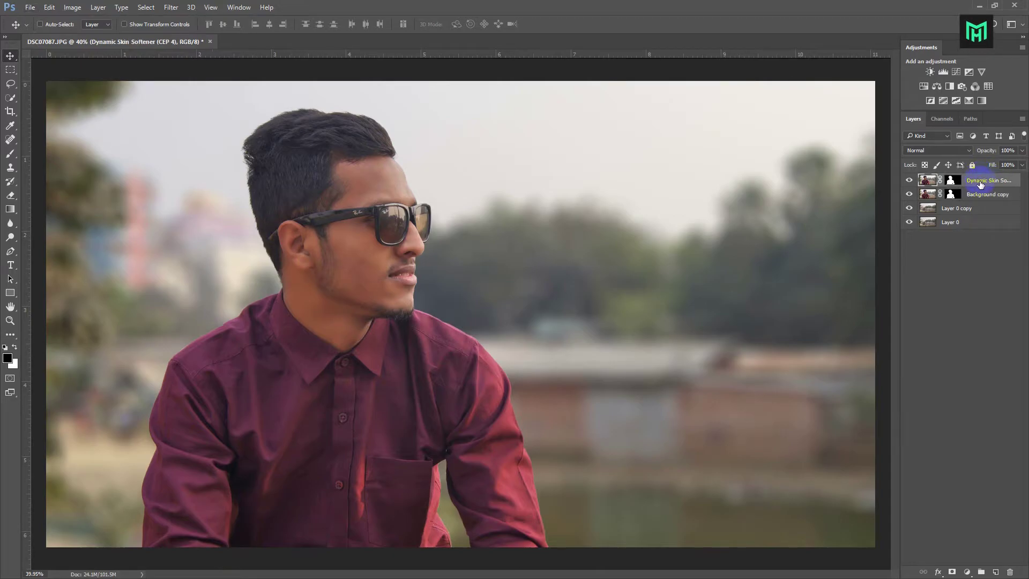
{"action": "left_click", "coordinate": [974, 216]}
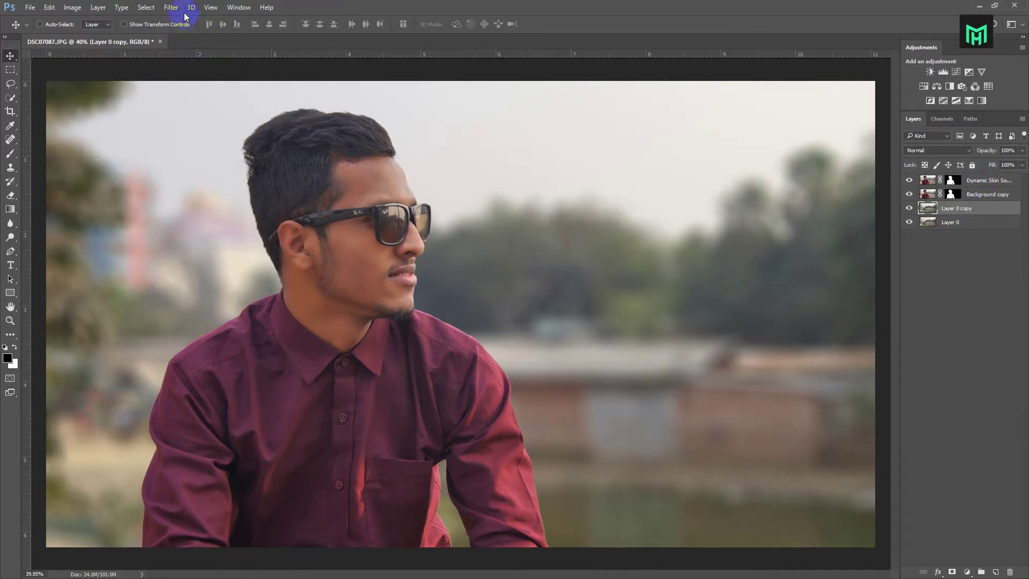
{"action": "left_click", "coordinate": [169, 7]}
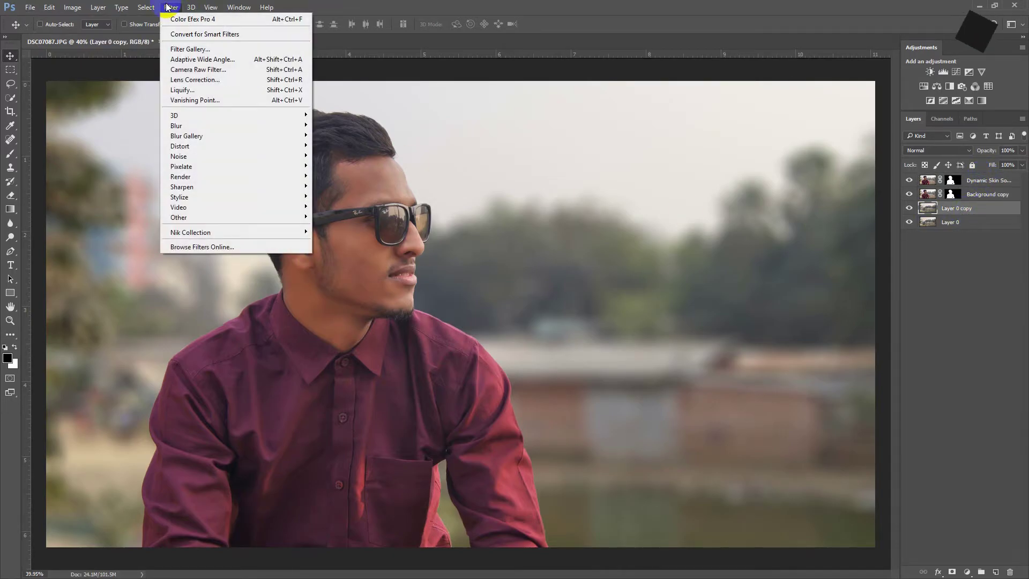
{"action": "left_click", "coordinate": [210, 69]}
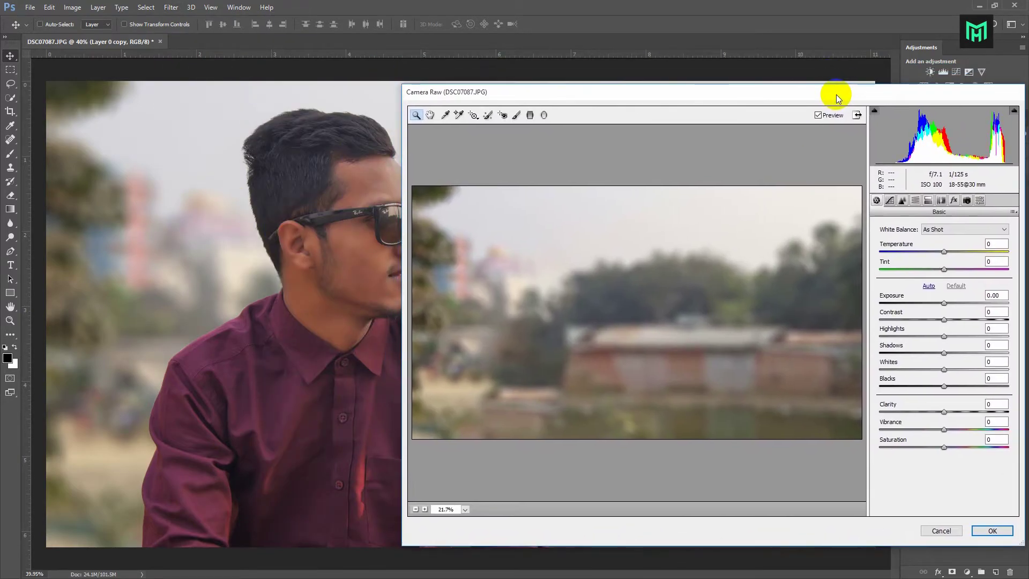
{"action": "left_click_drag", "start_coordinate": [836, 95], "coordinate": [817, 93]}
{"action": "left_click", "coordinate": [926, 252]}
{"action": "left_click_drag", "start_coordinate": [928, 255], "coordinate": [936, 272]}
{"action": "left_click_drag", "start_coordinate": [925, 411], "coordinate": [938, 448]}
{"action": "left_click", "coordinate": [962, 531]}
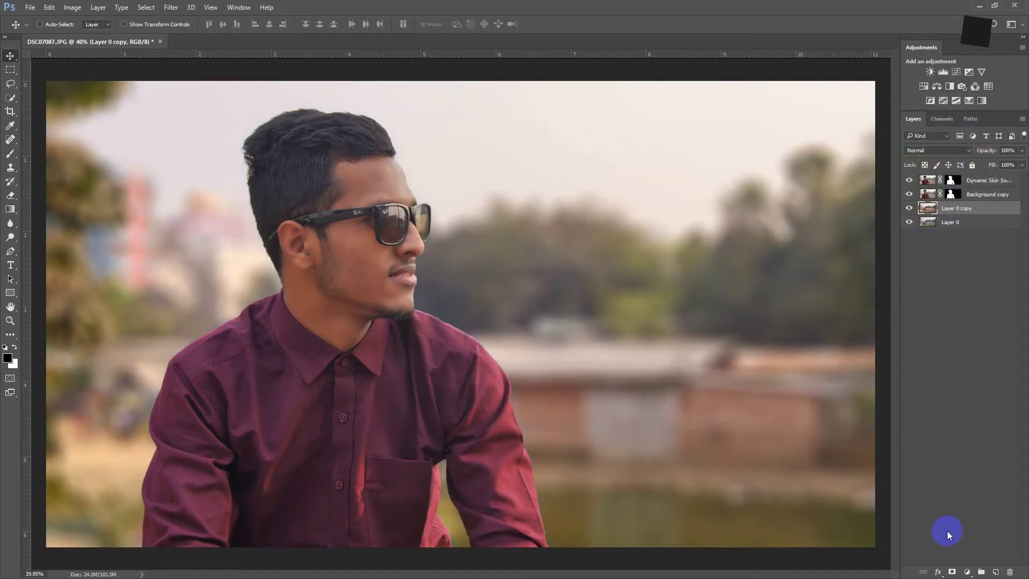
{"action": "scroll", "coordinate": [408, 316], "scroll_direction": "down", "scroll_amount": 2}
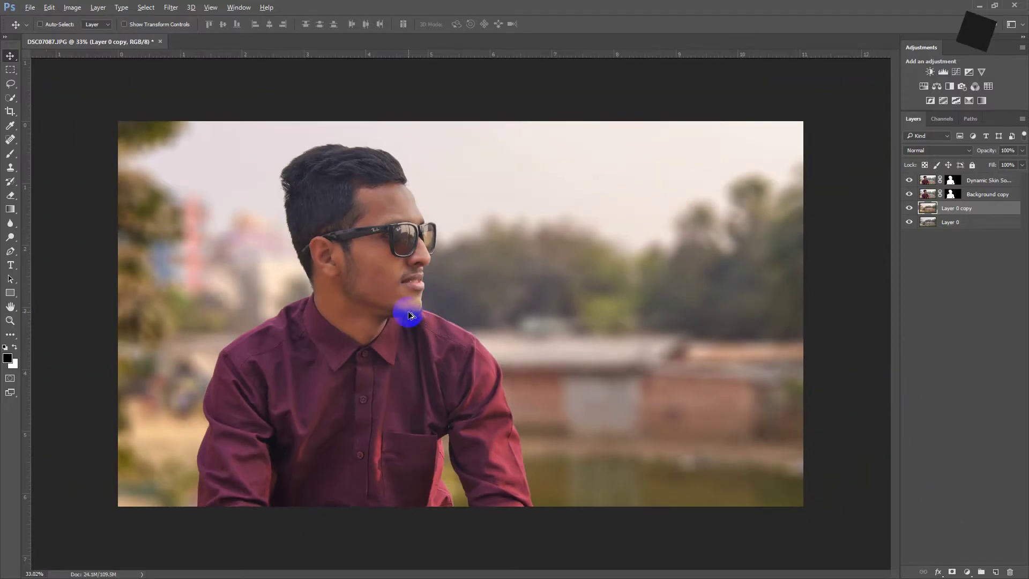
{"action": "scroll", "coordinate": [409, 316], "scroll_direction": "up", "scroll_amount": 1}
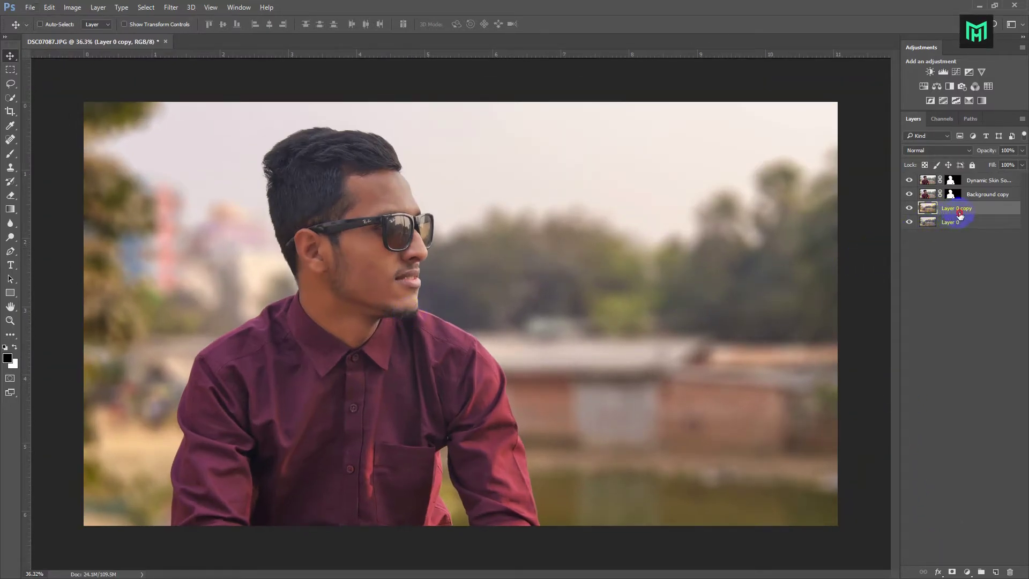
- Apply a Brightness/Contrast adjustment to Layer 0 copy with Brightness set to -5
{"action": "left_click", "coordinate": [986, 185]}
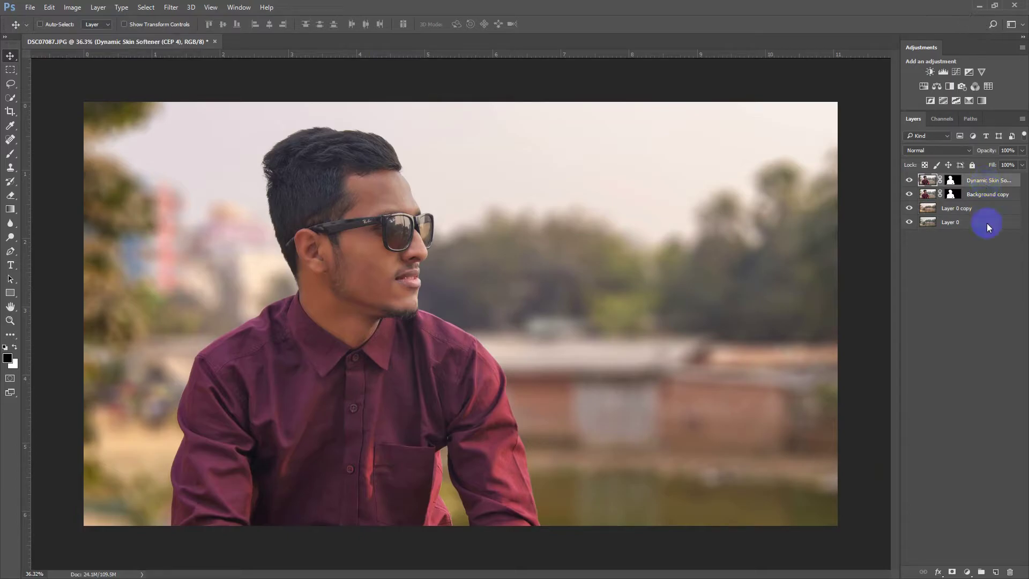
{"action": "left_click", "coordinate": [958, 296]}
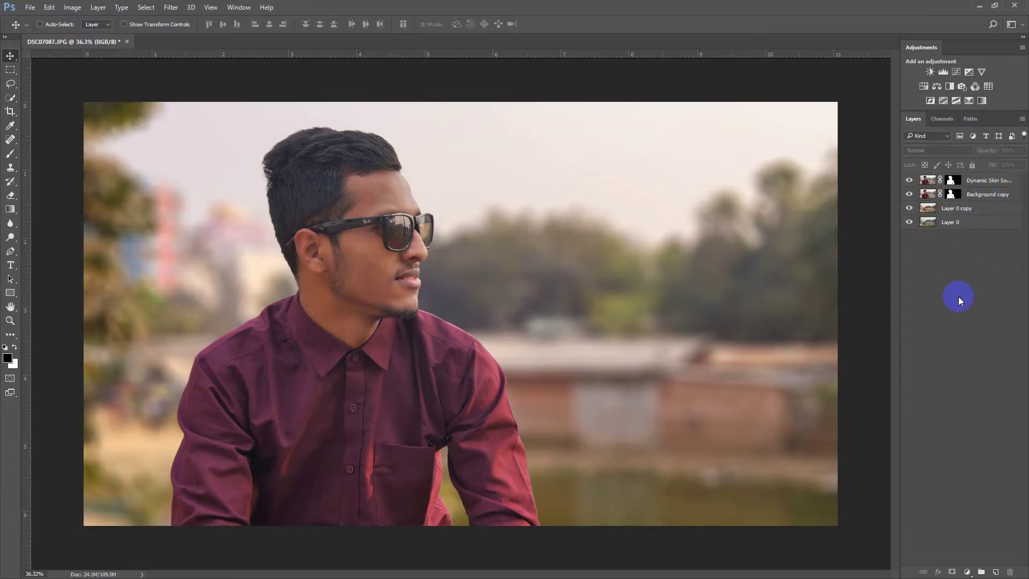
{"action": "left_click", "coordinate": [972, 214]}
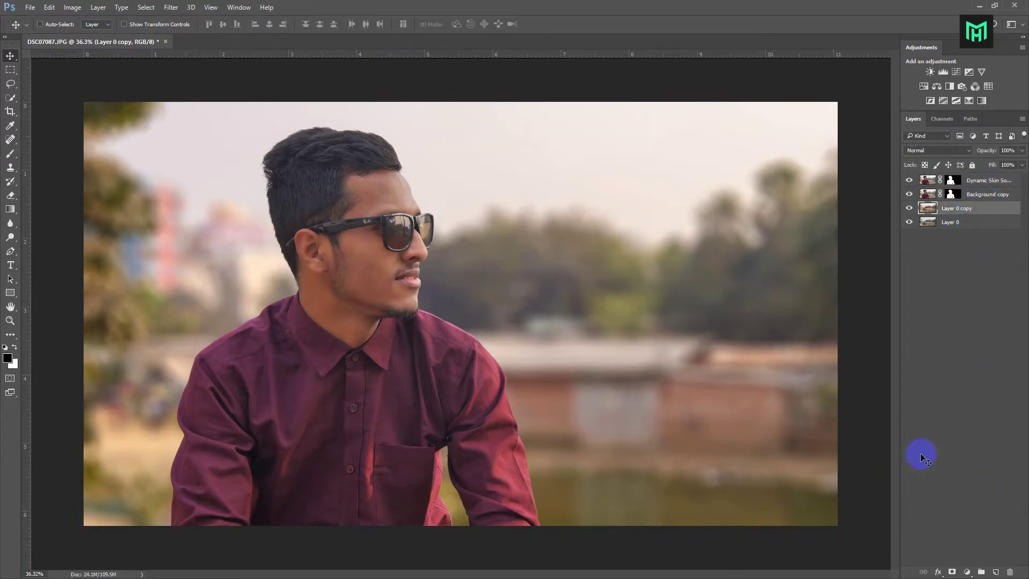
{"action": "left_click", "coordinate": [72, 7]}
{"action": "mouse_move", "coordinate": [87, 34]}
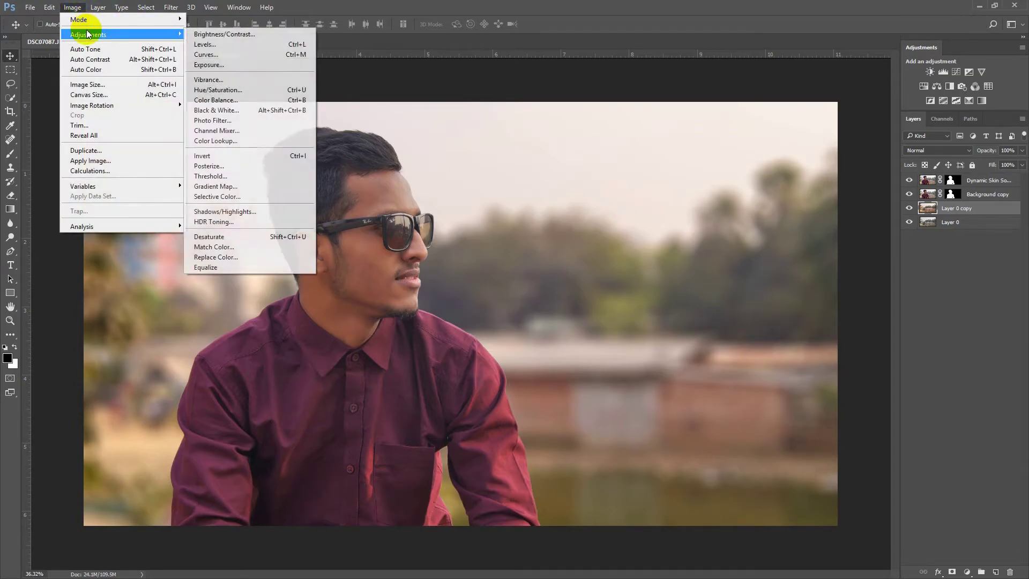
{"action": "left_click", "coordinate": [238, 34]}
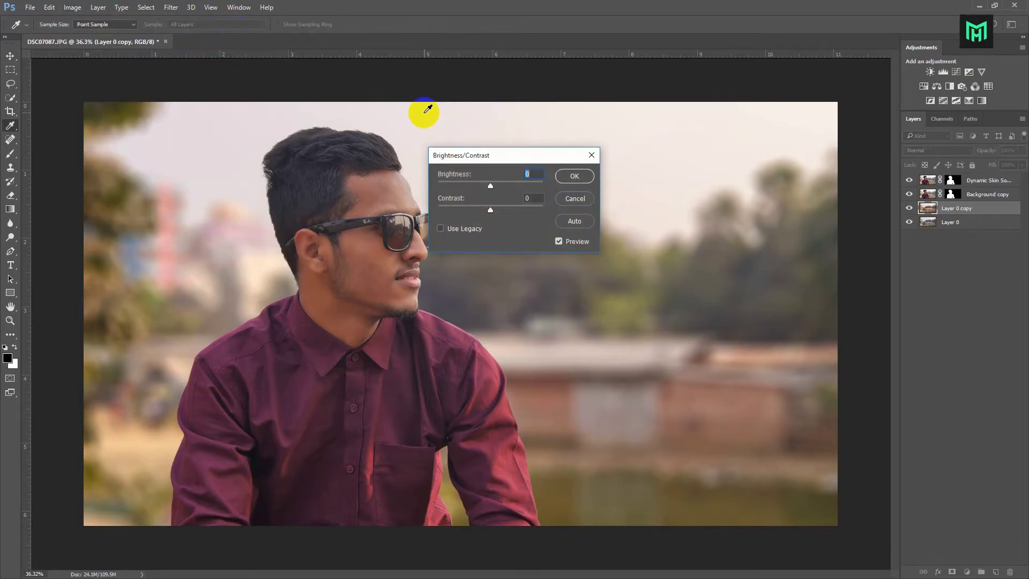
{"action": "left_click_drag", "start_coordinate": [514, 160], "coordinate": [650, 149]}
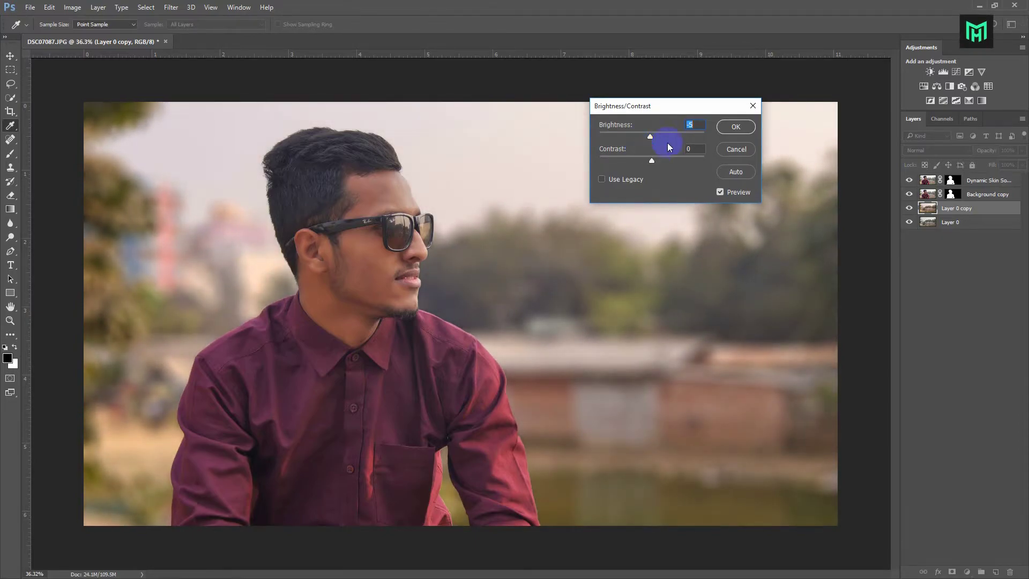
{"action": "left_click", "coordinate": [724, 128]}
- Stamp all visible layers into a new layer above the Dynamic Skin Softener layer
{"action": "key", "text": "v"}
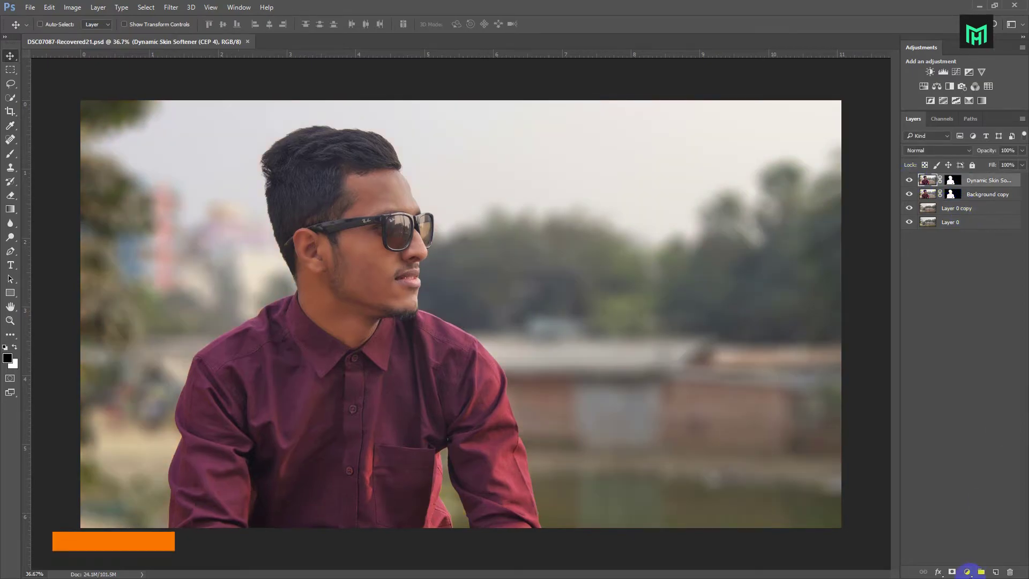
{"action": "key", "text": "ctrl+shift+alt+e"}
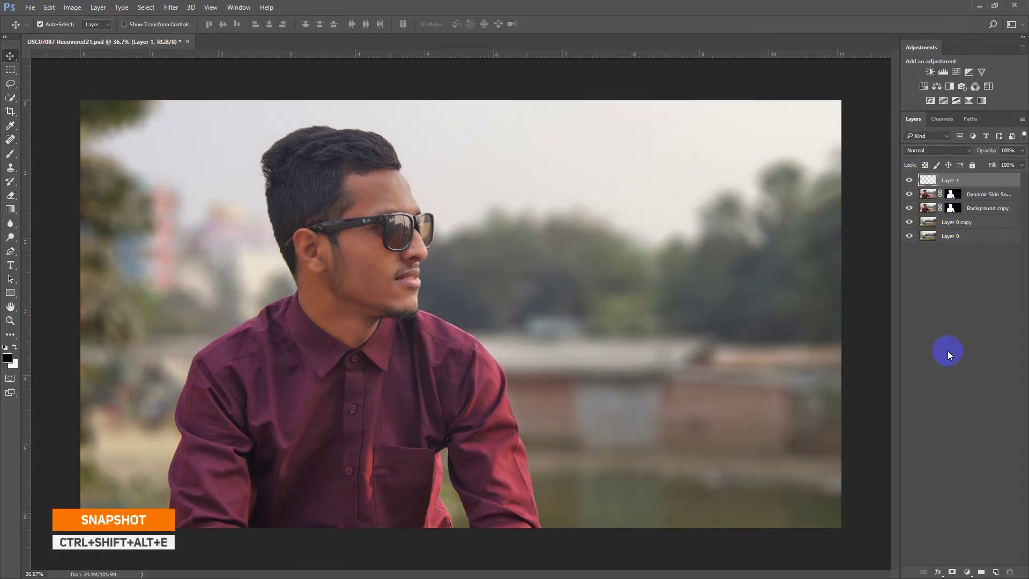
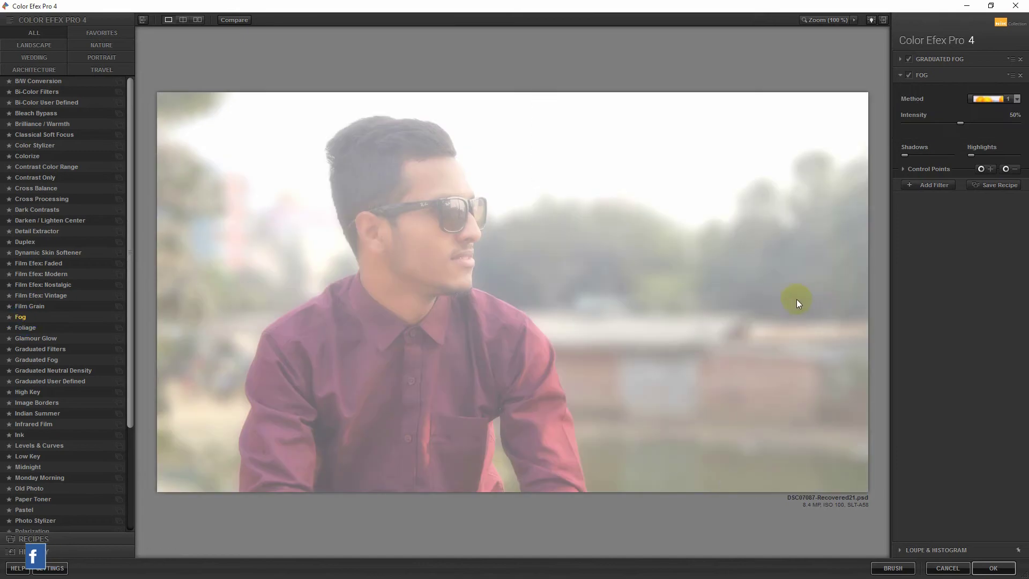
- Set the Fog intensity to 10%, and add and apply a Glamour Glow filter with Glow 7% and Saturation 50%
{"action": "left_click_drag", "start_coordinate": [954, 123], "coordinate": [922, 129]}
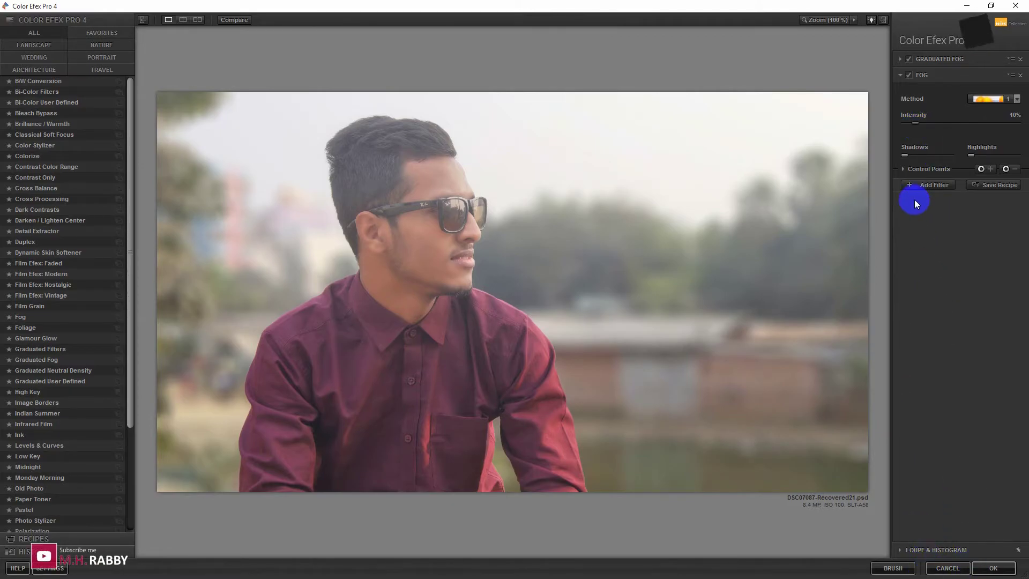
{"action": "left_click", "coordinate": [920, 188]}
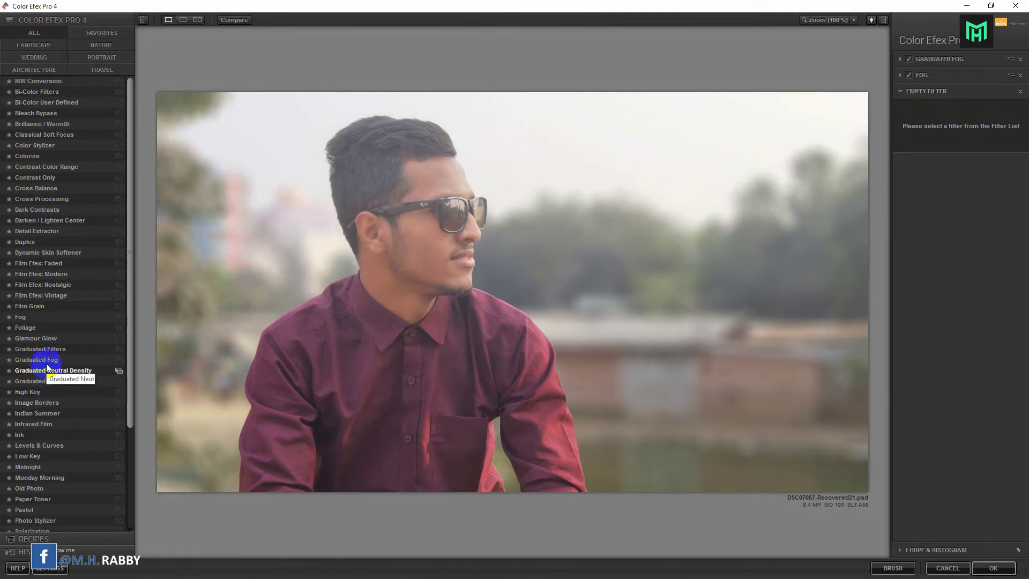
{"action": "left_click", "coordinate": [50, 341]}
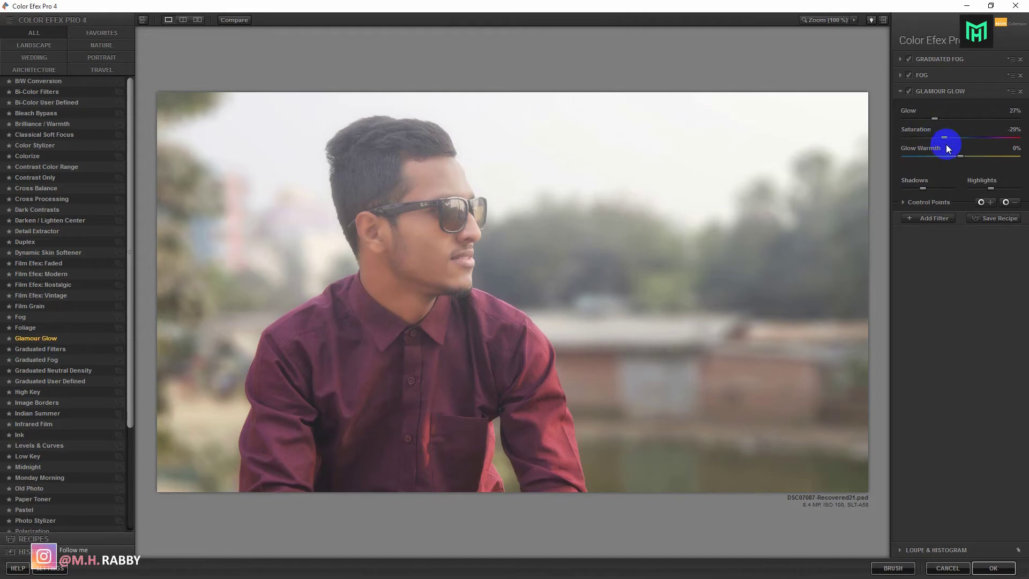
{"action": "left_click_drag", "start_coordinate": [946, 140], "coordinate": [960, 167]}
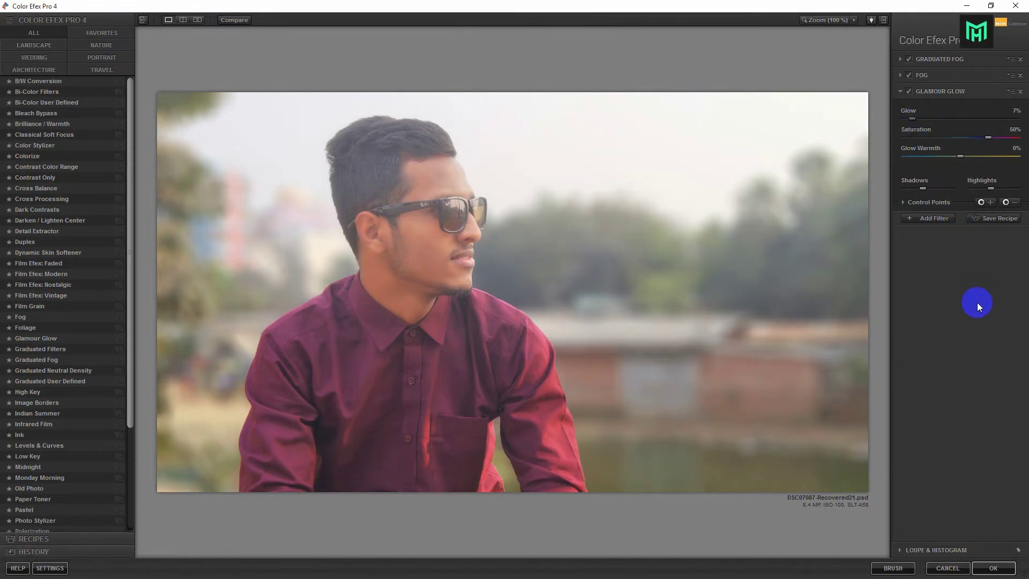
{"action": "left_click", "coordinate": [933, 218]}
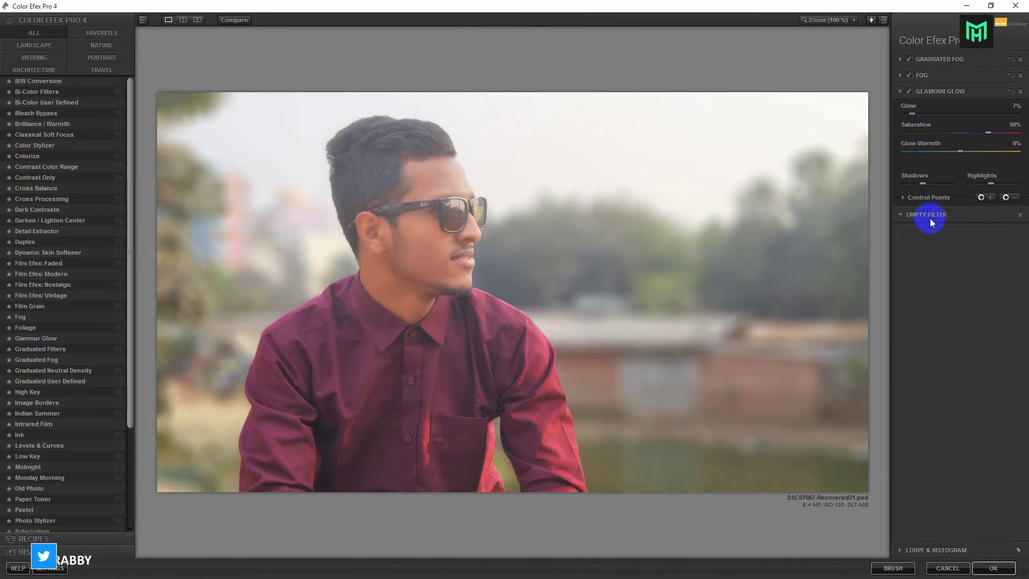
{"action": "left_click", "coordinate": [993, 569]}
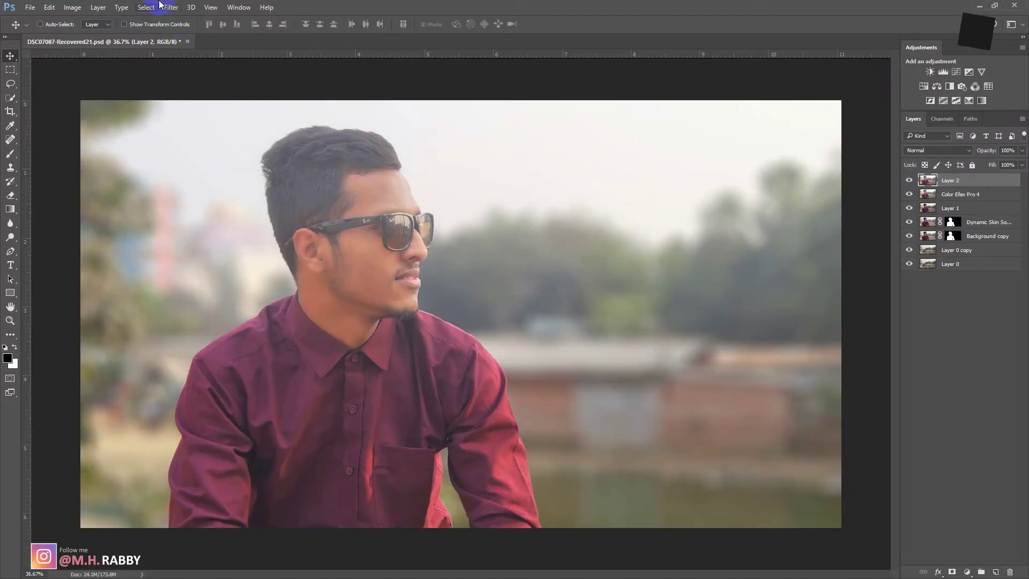
- Darken the edges of Layer 2 with a custom Lens Correction vignette, setting its Amount to -63
{"action": "left_click", "coordinate": [167, 7]}
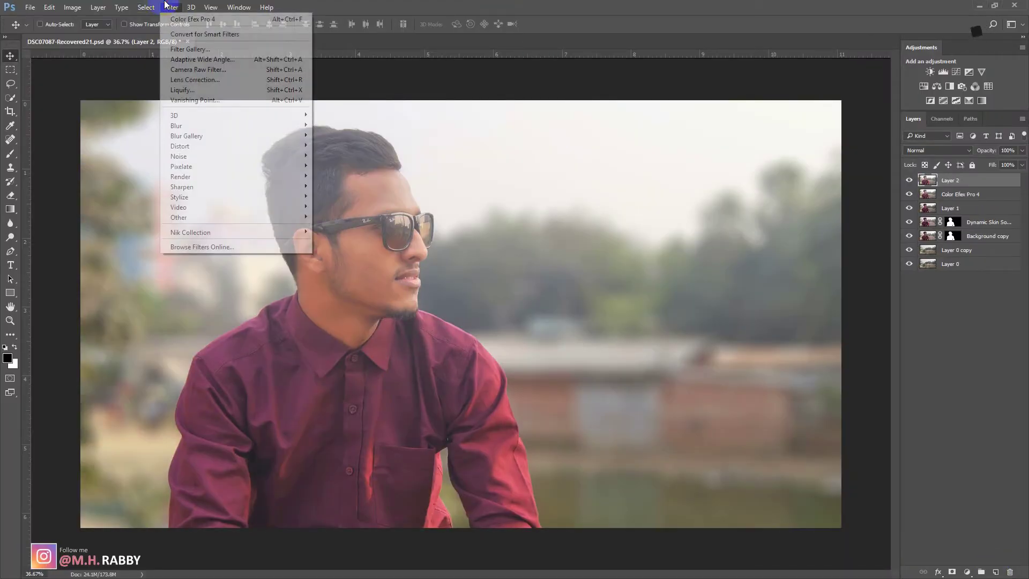
{"action": "left_click", "coordinate": [201, 80]}
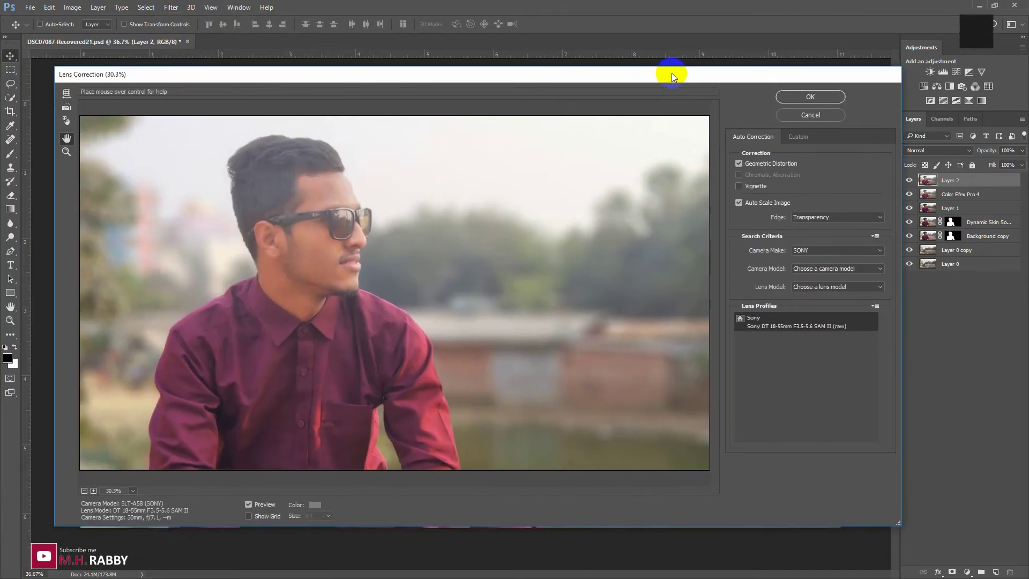
{"action": "left_click_drag", "start_coordinate": [671, 73], "coordinate": [728, 47]}
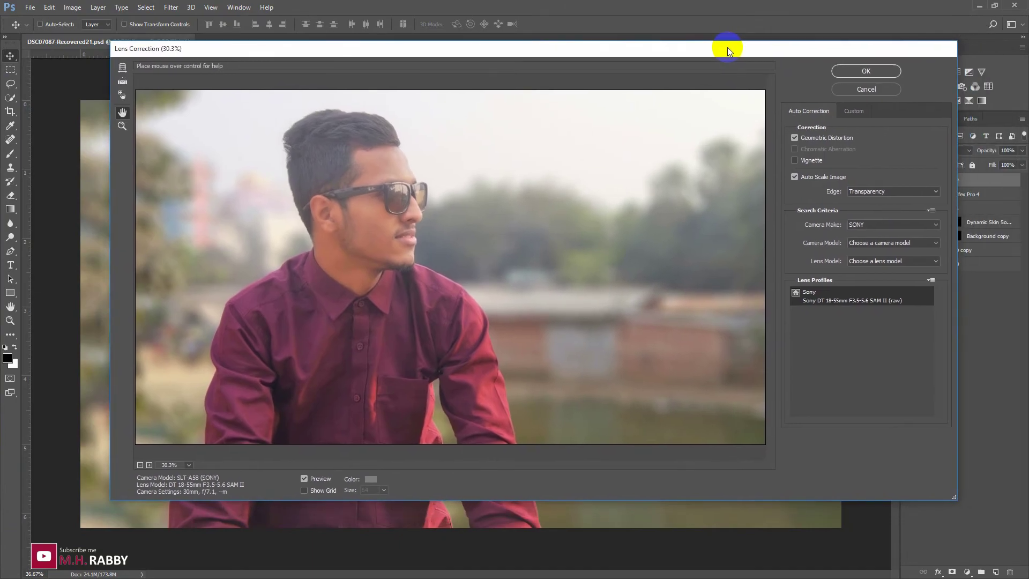
{"action": "left_click", "coordinate": [840, 106]}
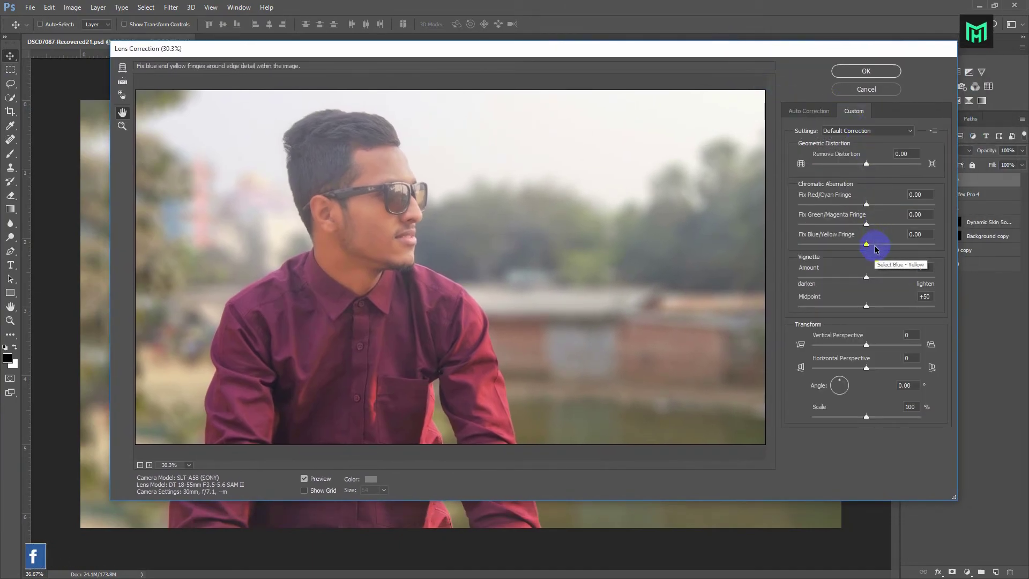
{"action": "left_click_drag", "start_coordinate": [840, 282], "coordinate": [821, 278]}
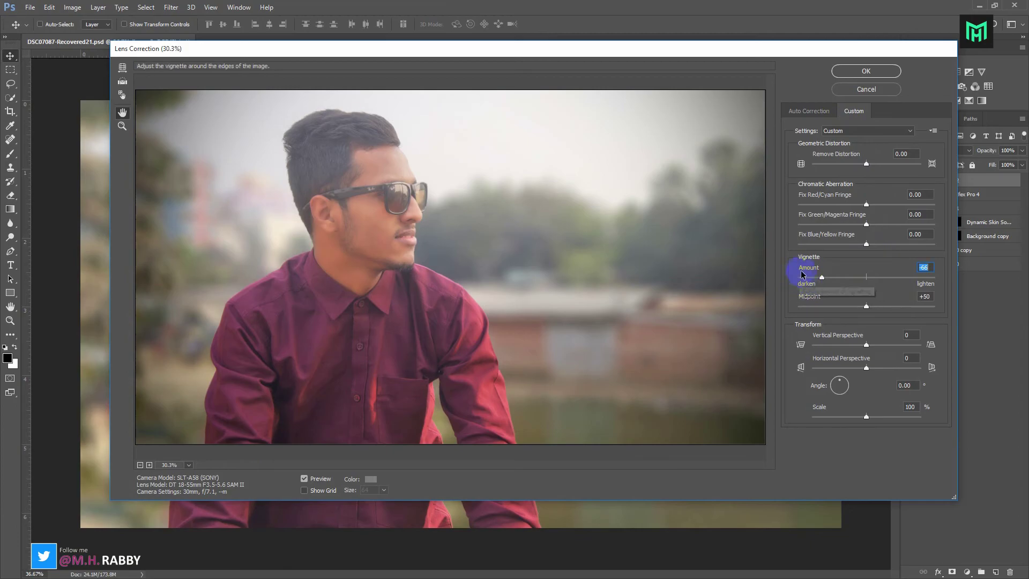
{"action": "left_click_drag", "start_coordinate": [823, 281], "coordinate": [814, 284]}
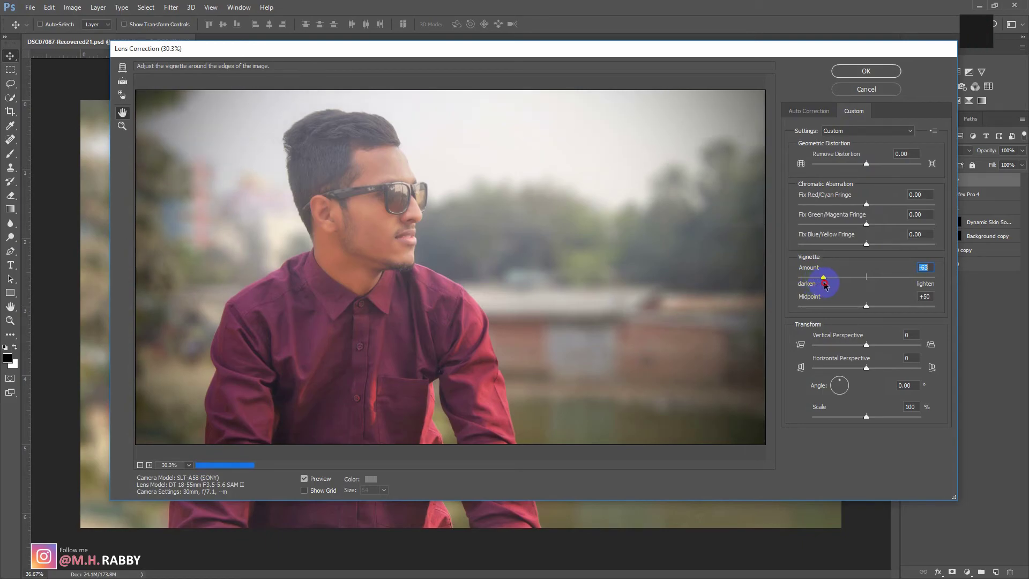
{"action": "left_click", "coordinate": [856, 75]}
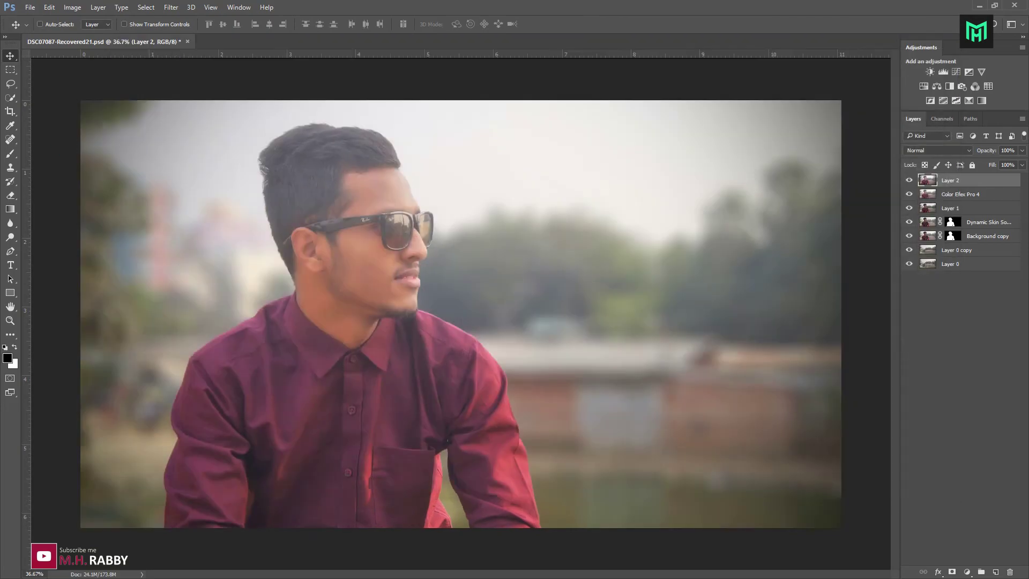
- Hide and show Layer 2 to compare the image with and without the vignette, and save the document
{"action": "right_click", "coordinate": [672, 64]}
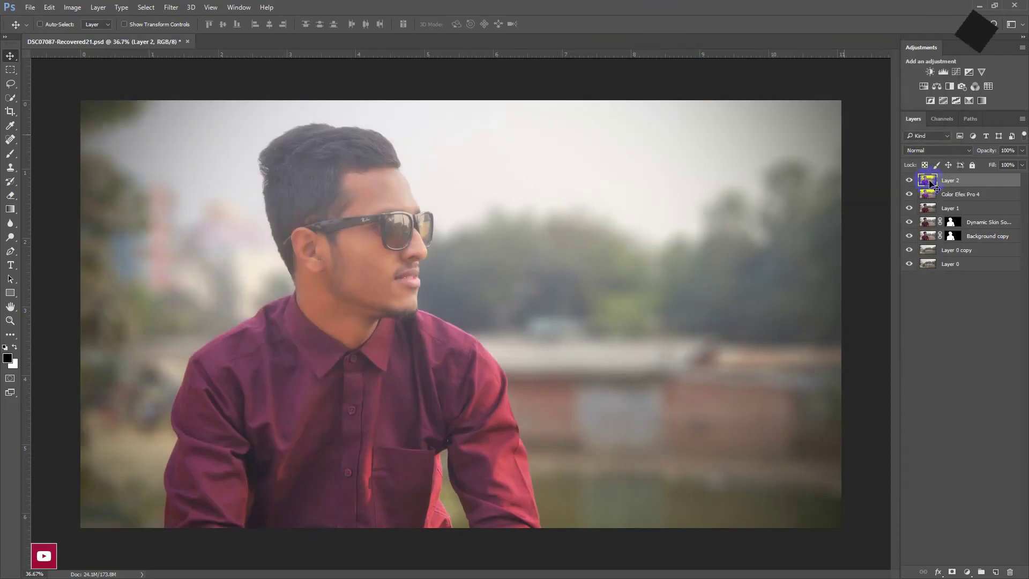
{"action": "left_click", "coordinate": [909, 181]}
{"action": "left_click", "coordinate": [909, 182]}
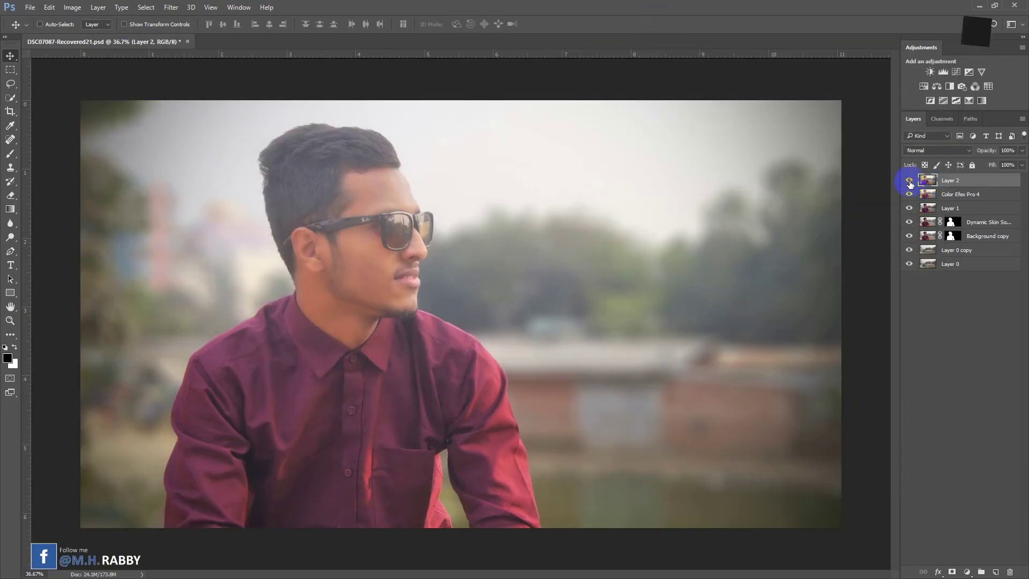
{"action": "key", "text": "ctrl+s"}
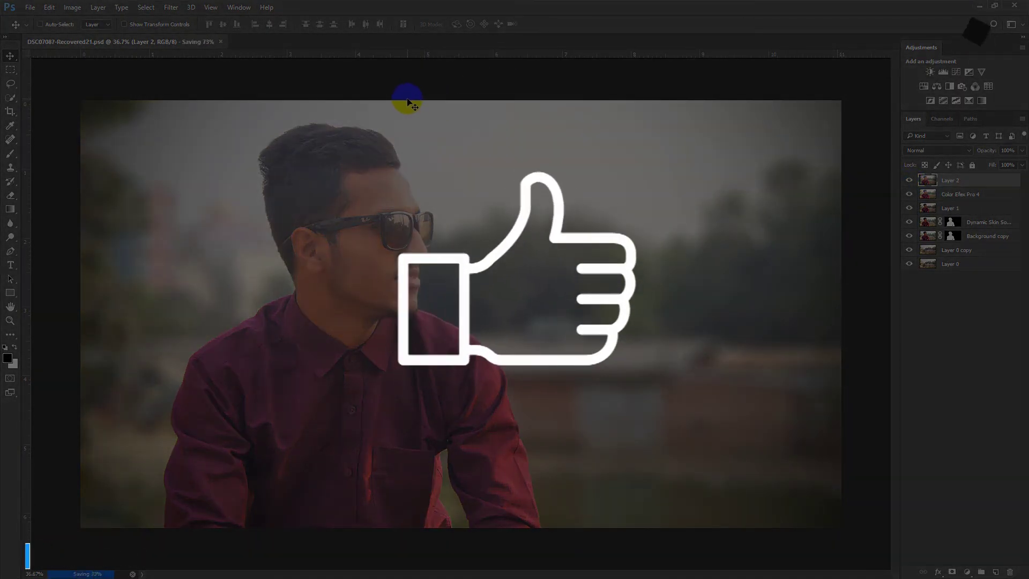